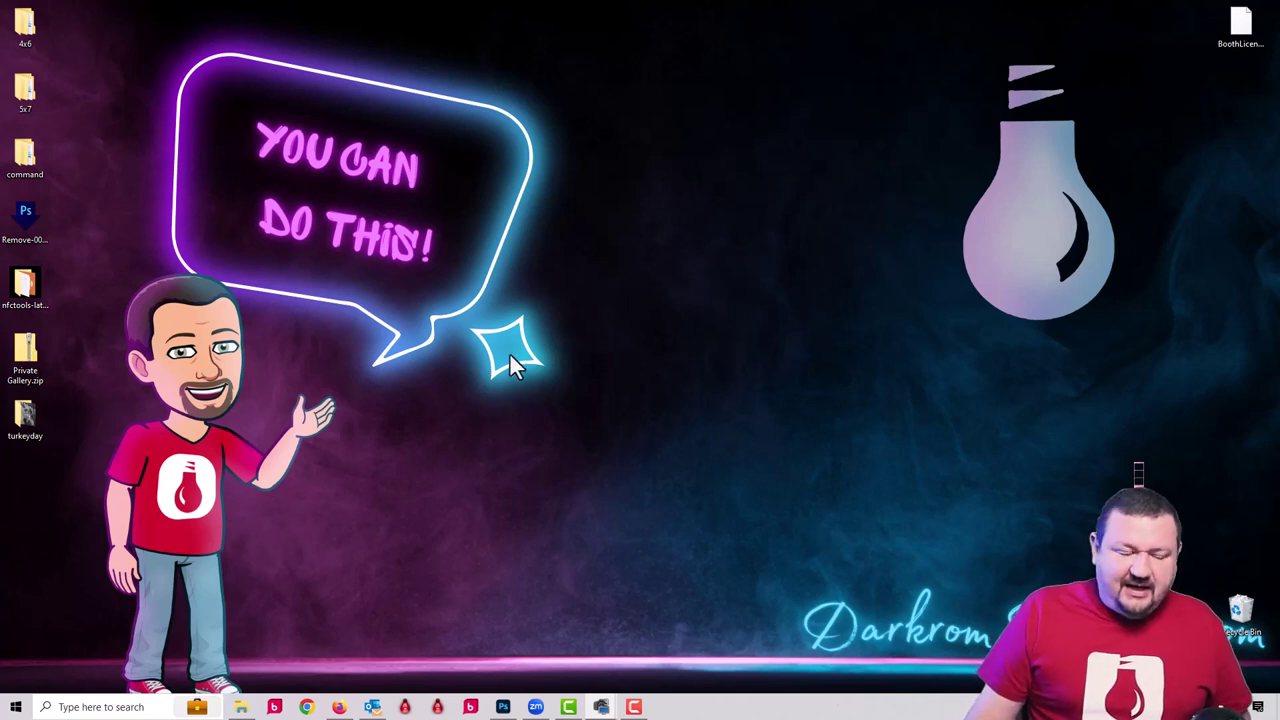
# Step: Bring up Firefox showing the Darkroom Help Center home page
pyautogui.click(339, 707)
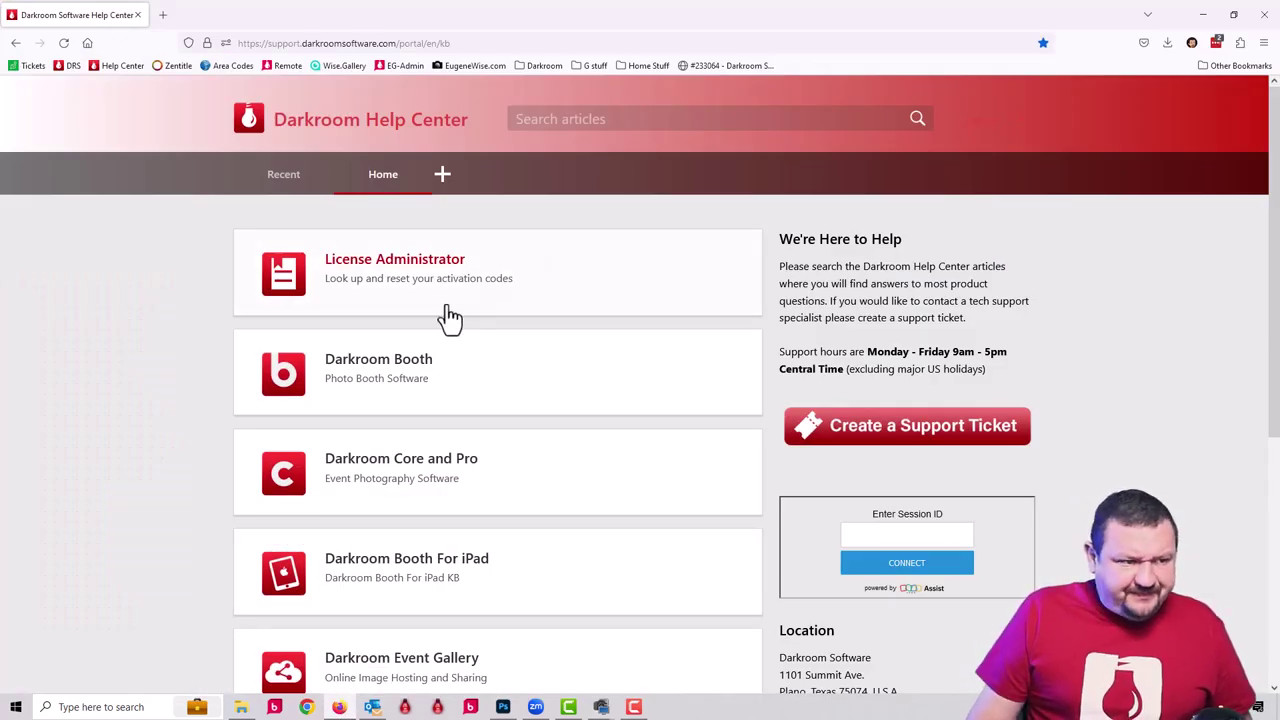
# Step: Search help articles for 'qcr code maker', then open the QR Code Maker article's linked spreadsheet
pyautogui.click(606, 125)
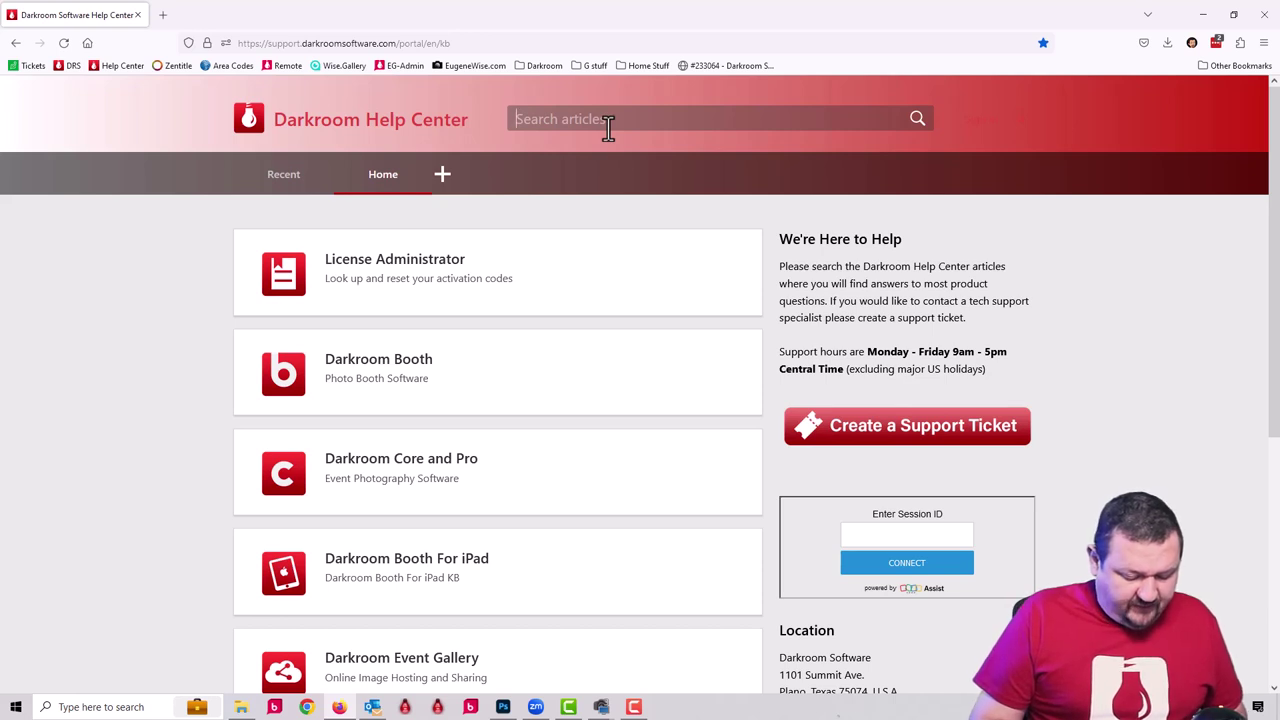
pyautogui.write('qc')
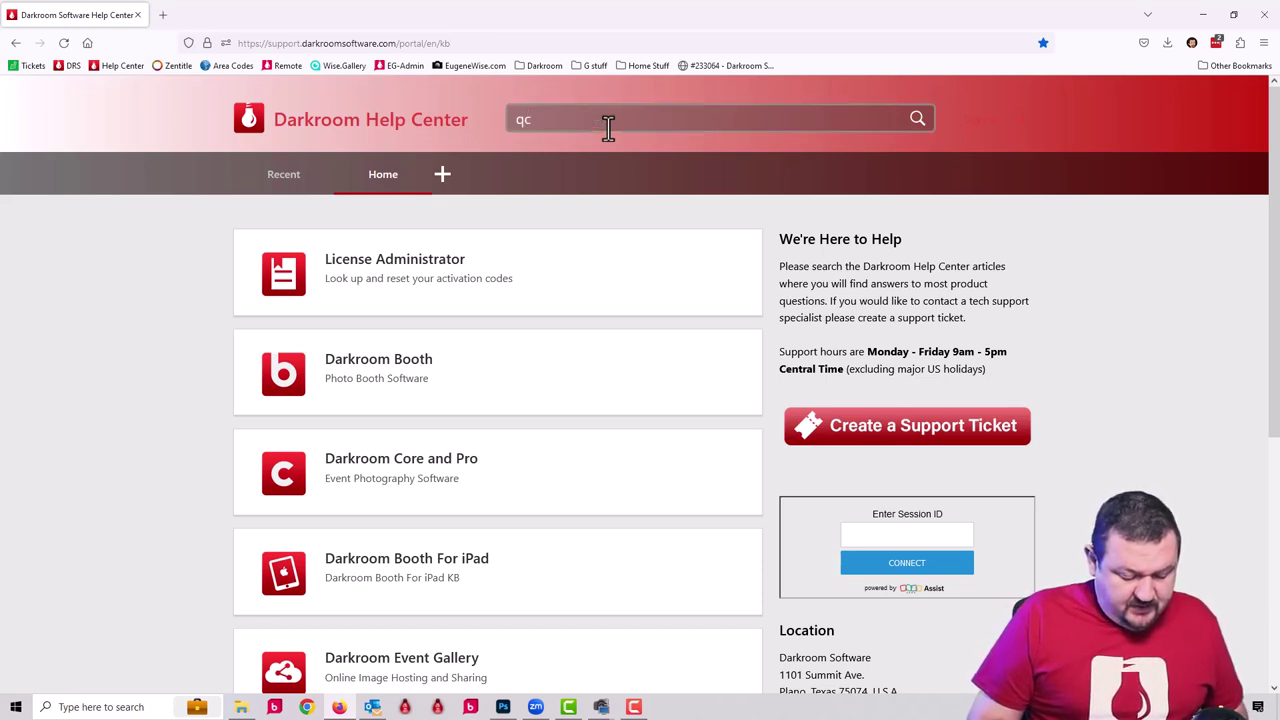
pyautogui.write('r code make')
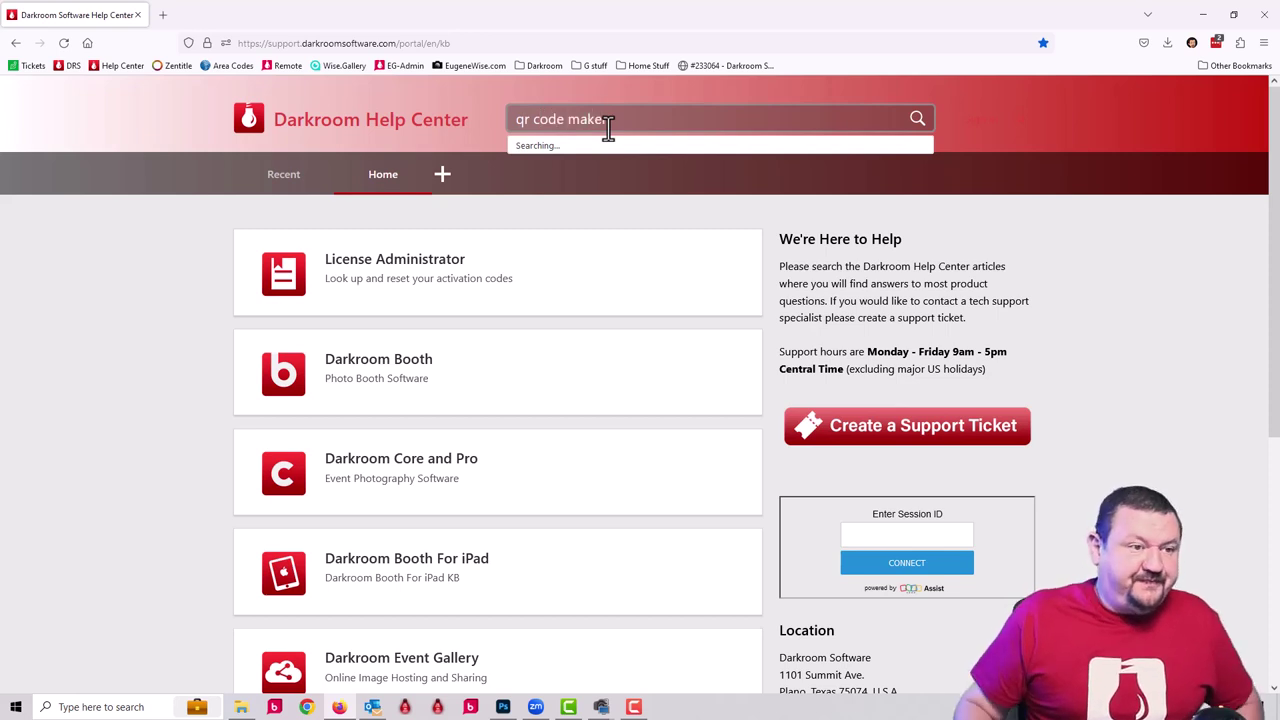
pyautogui.write('r')
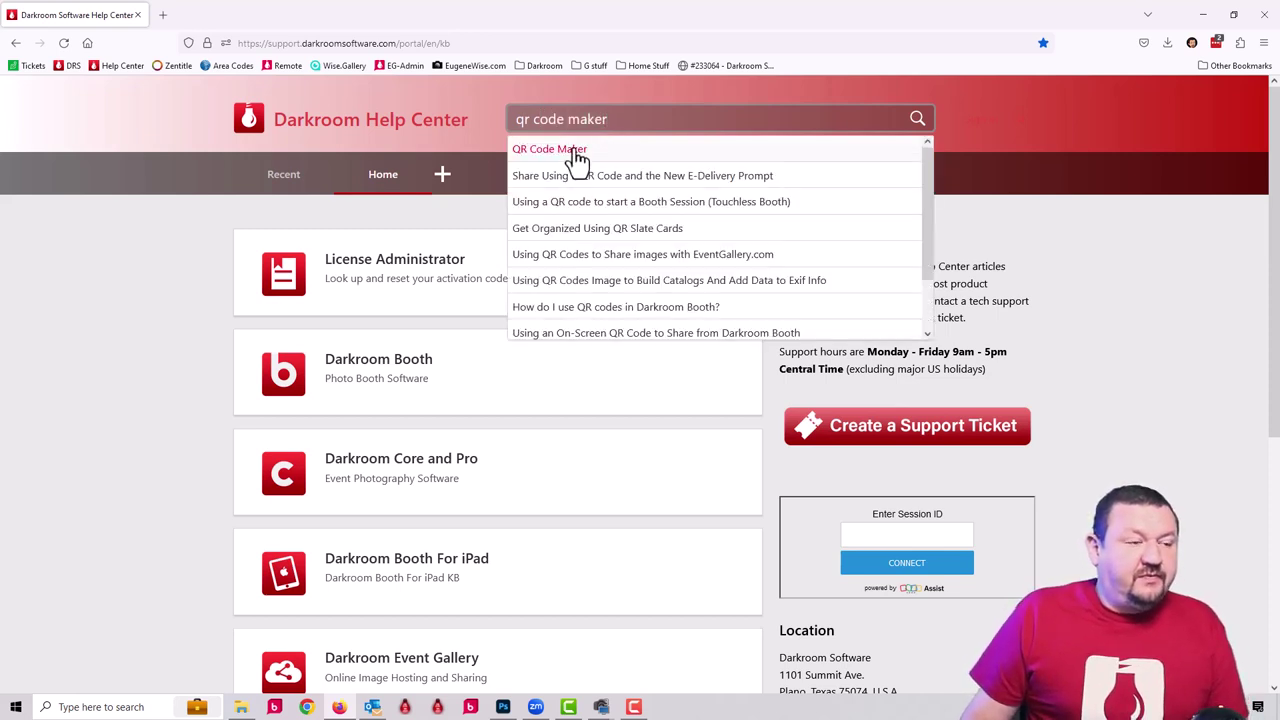
pyautogui.click(571, 151)
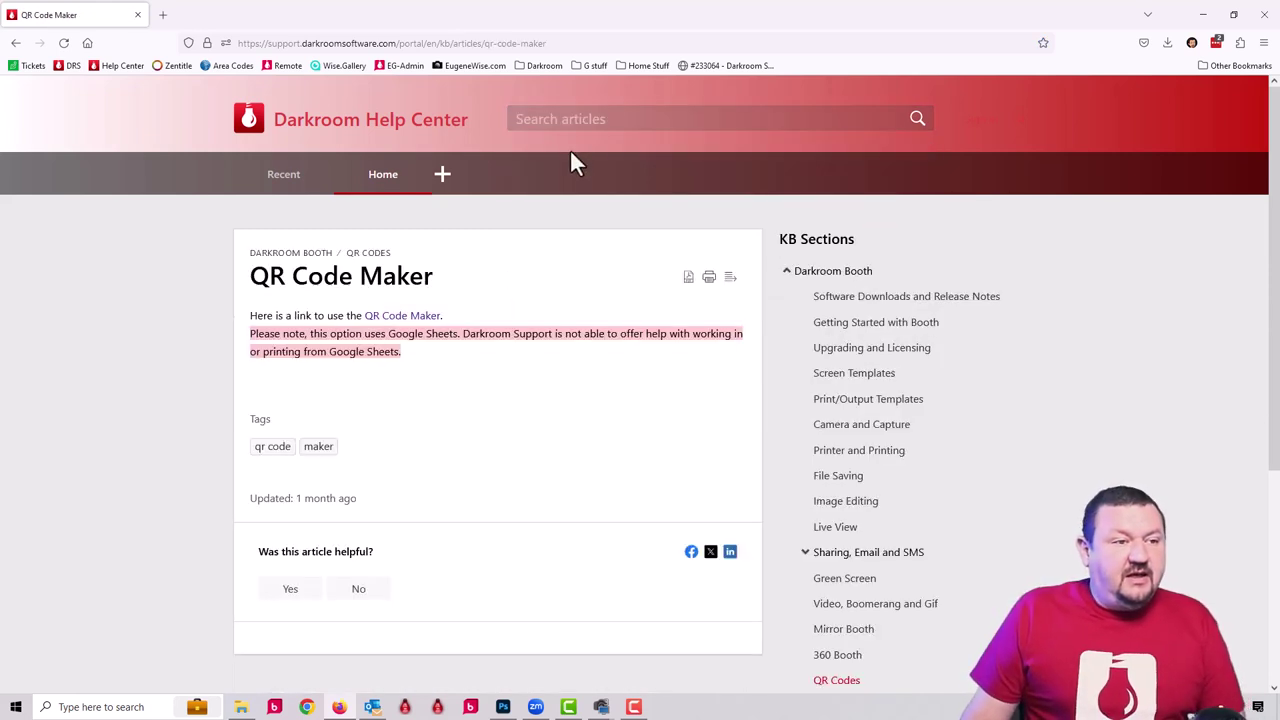
pyautogui.click(408, 318)
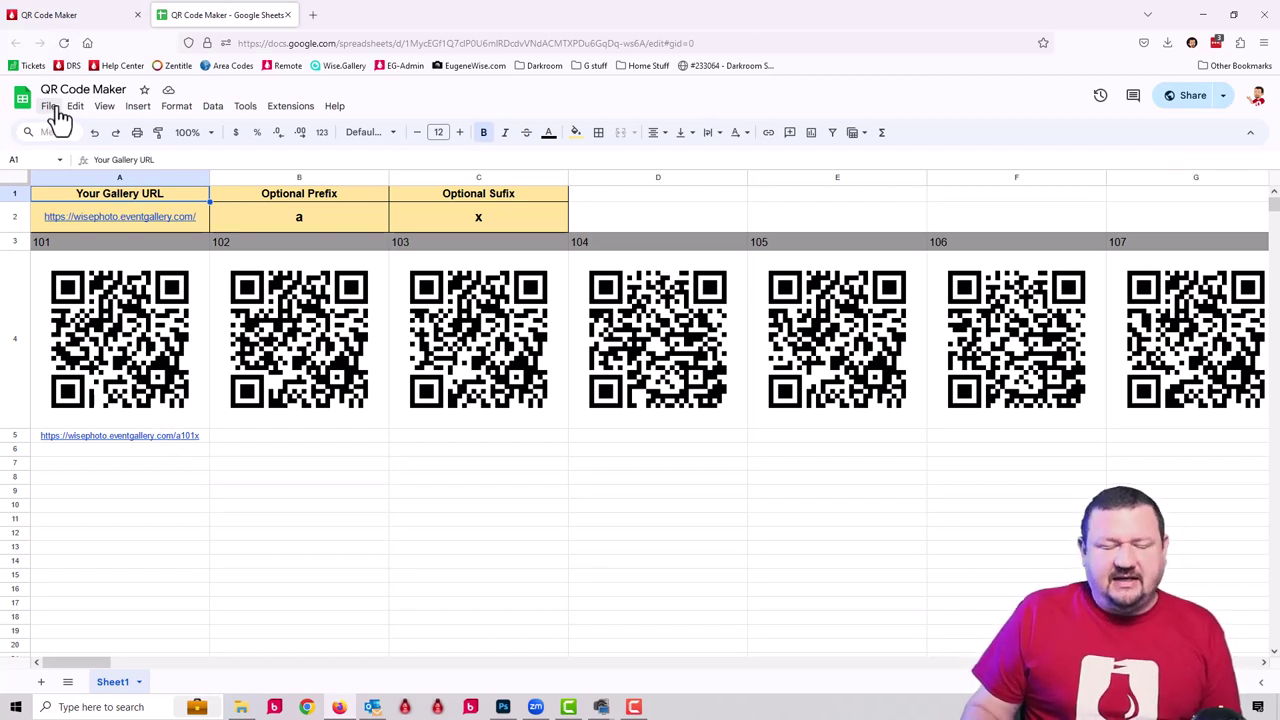
# Step: Make a 'Copy of QR Code Maker' spreadsheet in Drive and open it
pyautogui.click(52, 107)
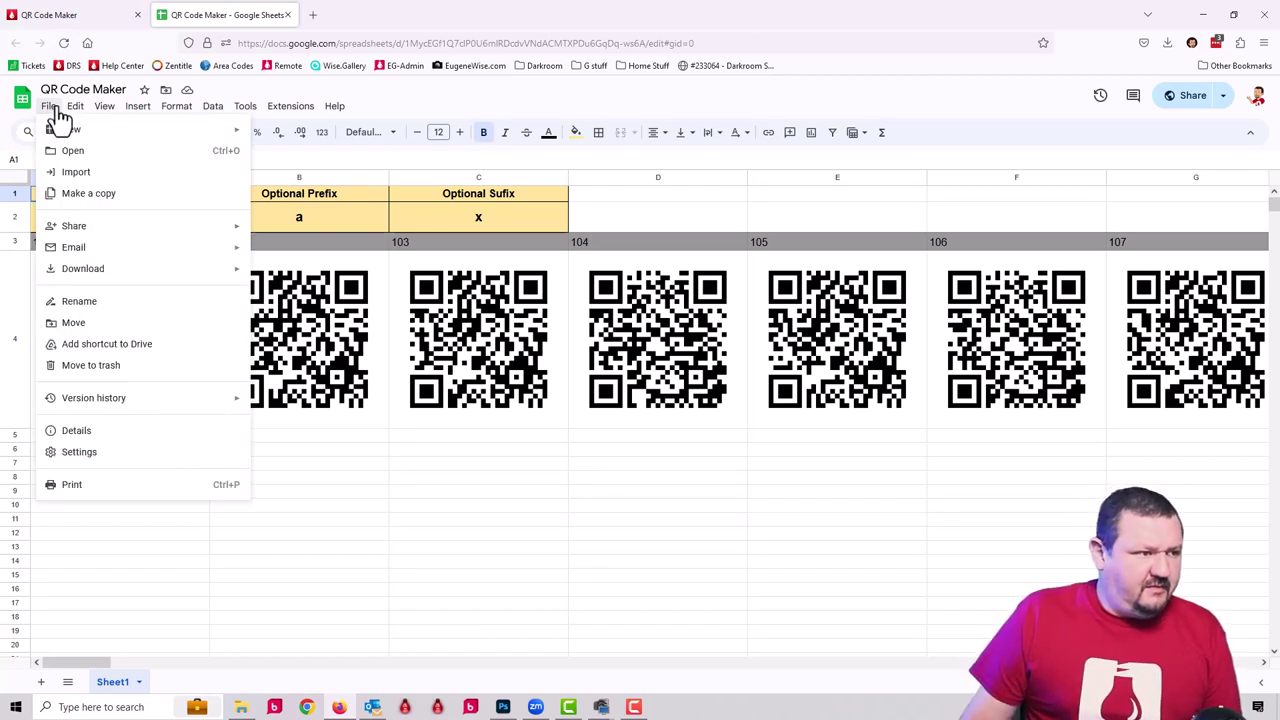
pyautogui.click(85, 196)
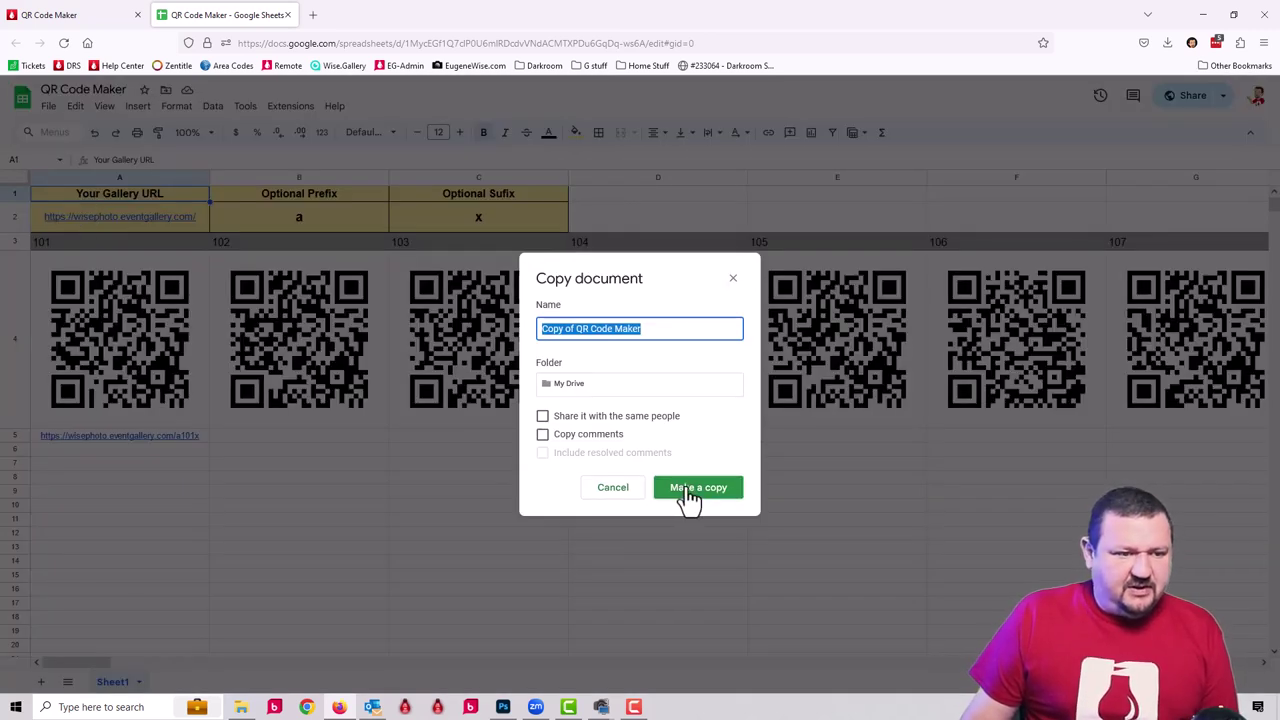
pyautogui.click(688, 490)
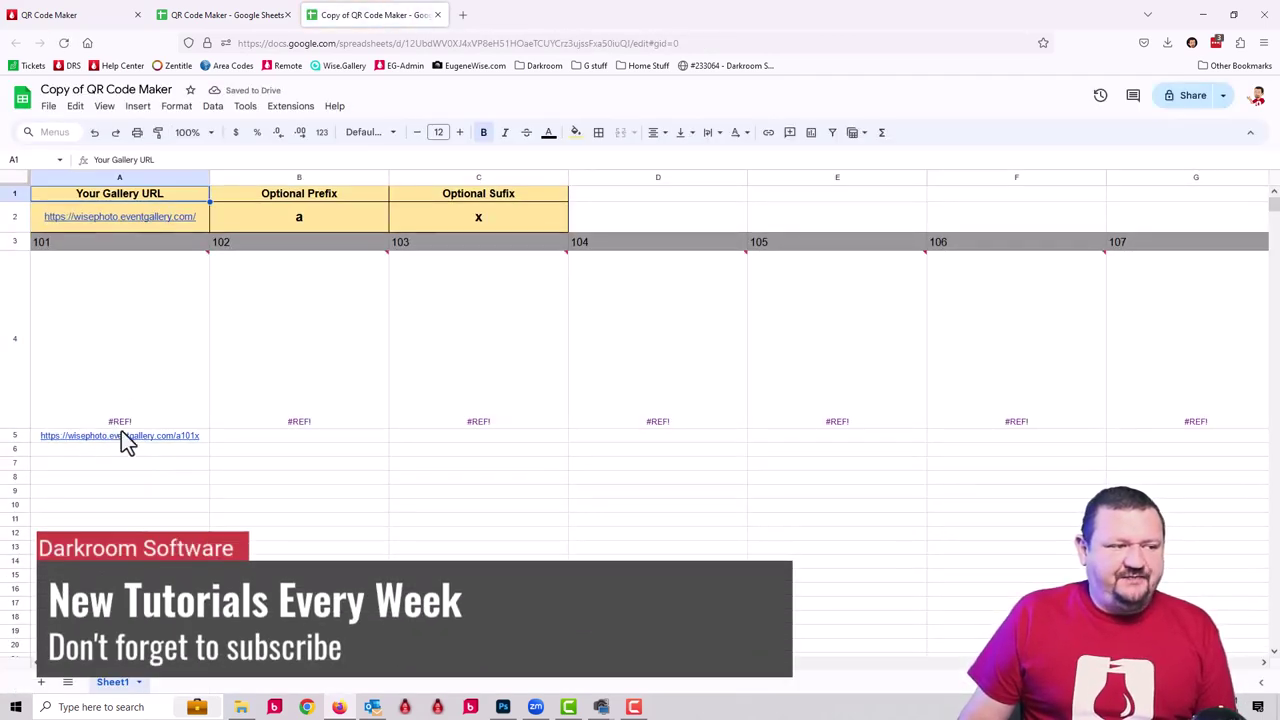
# Step: Allow external data access so QR codes 101–107 render instead of #REF!
pyautogui.moveTo(104, 425)
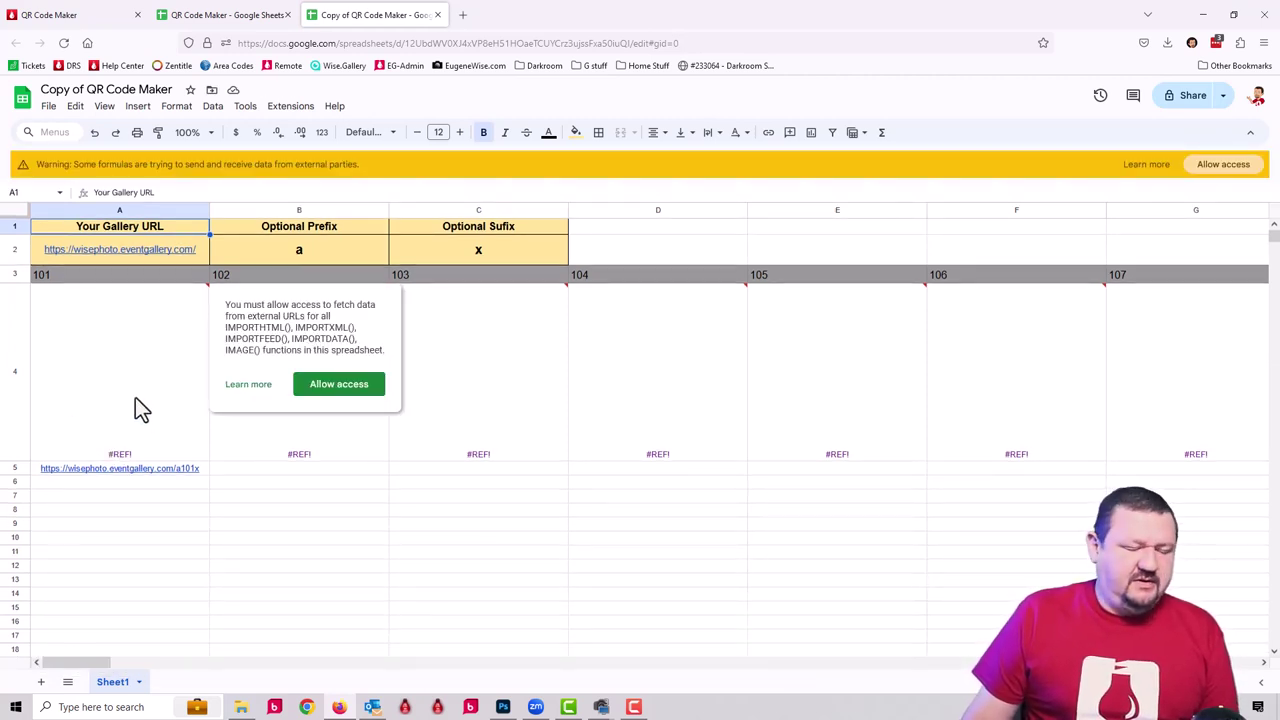
pyautogui.click(320, 390)
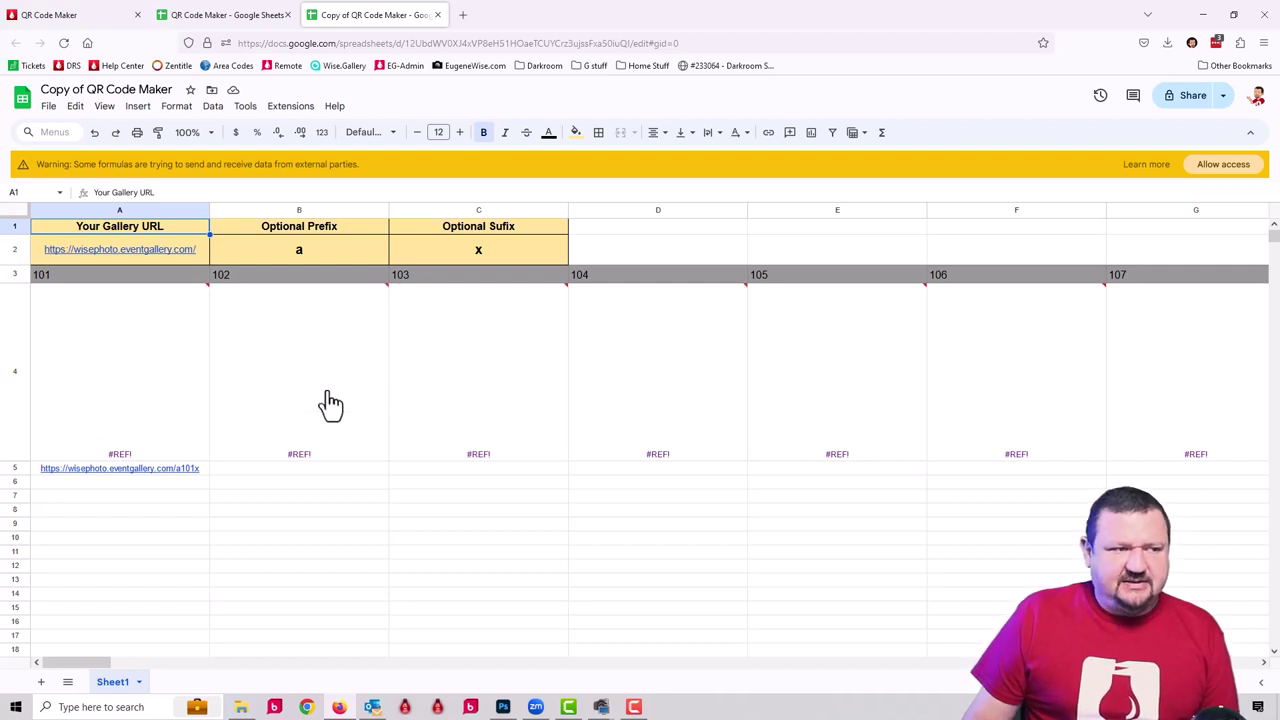
pyautogui.click(1222, 168)
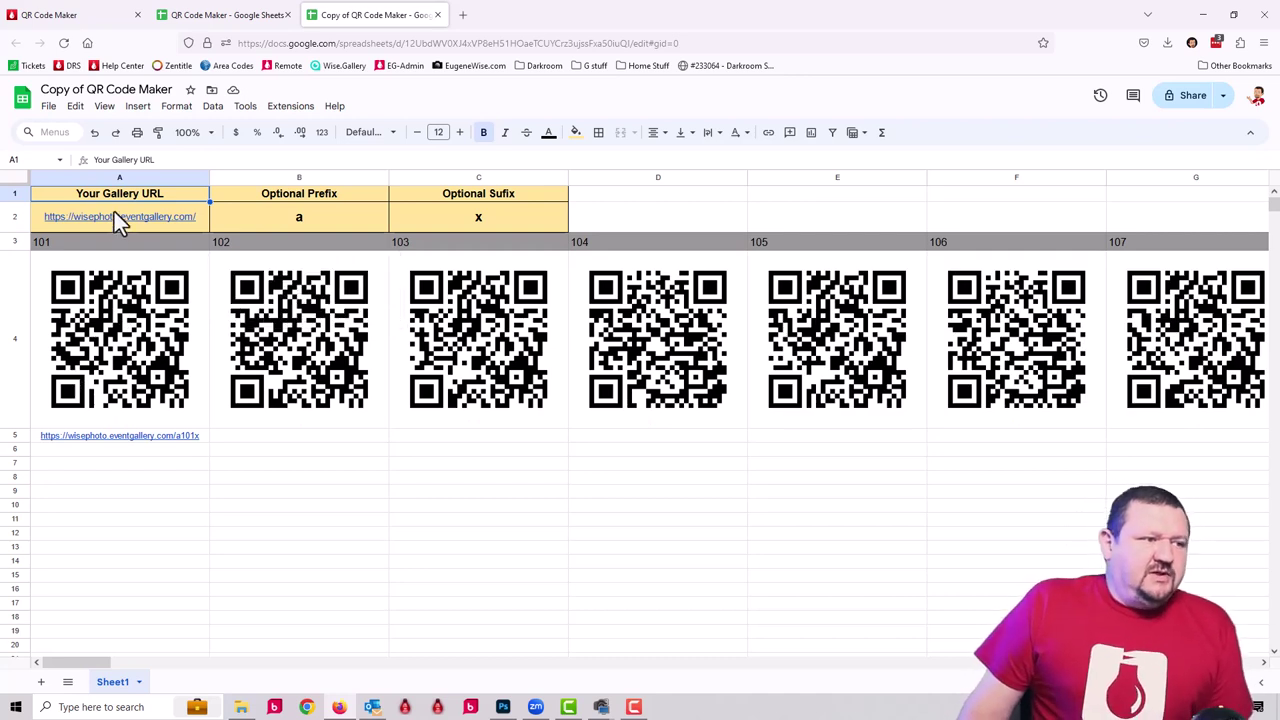
# Step: Change the A2 gallery URL subdomain from 'wisephoto' to 'your-gallery'
pyautogui.moveTo(114, 212)
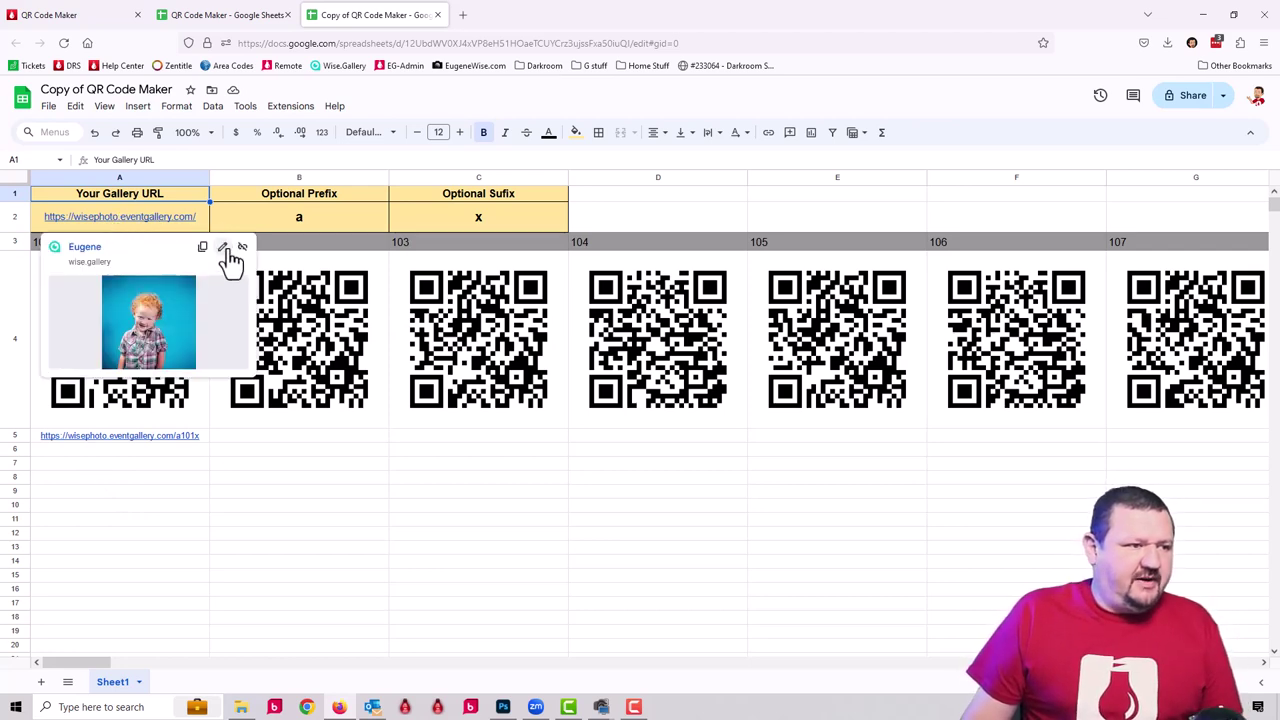
pyautogui.click(224, 248)
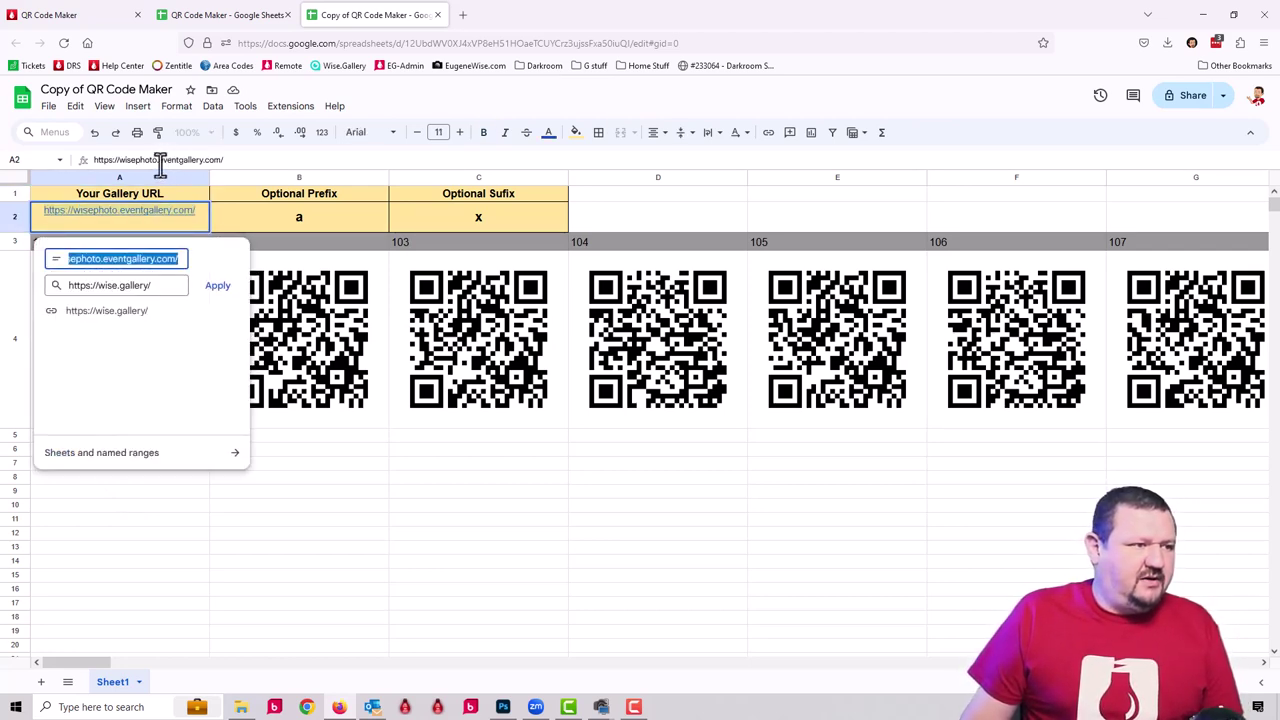
pyautogui.moveTo(151, 160); pyautogui.dragTo(122, 163)
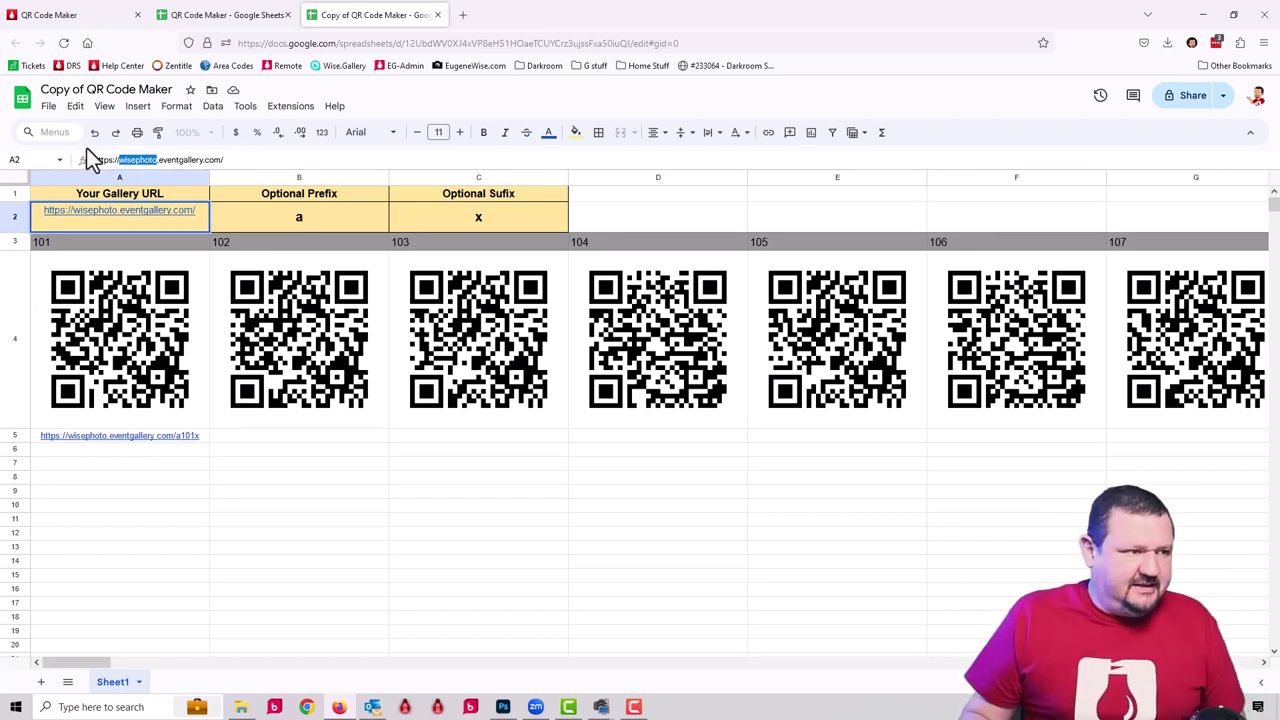
pyautogui.write('your')
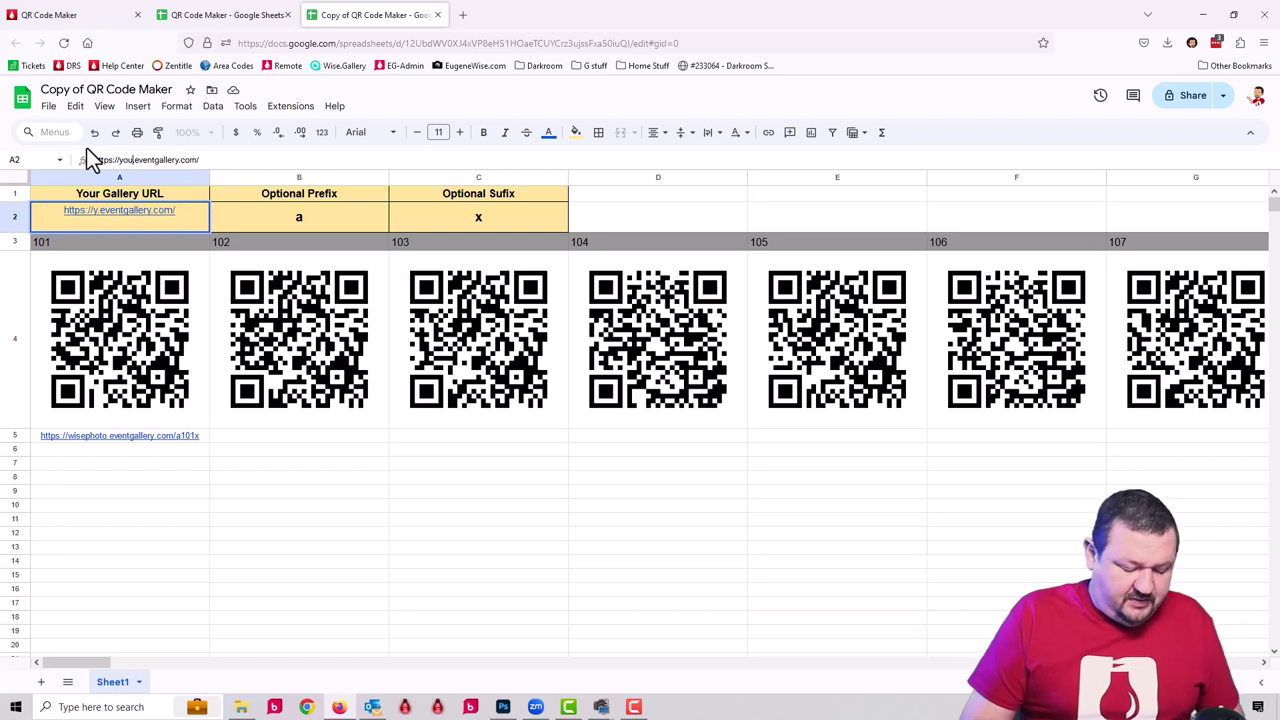
pyautogui.write('-')
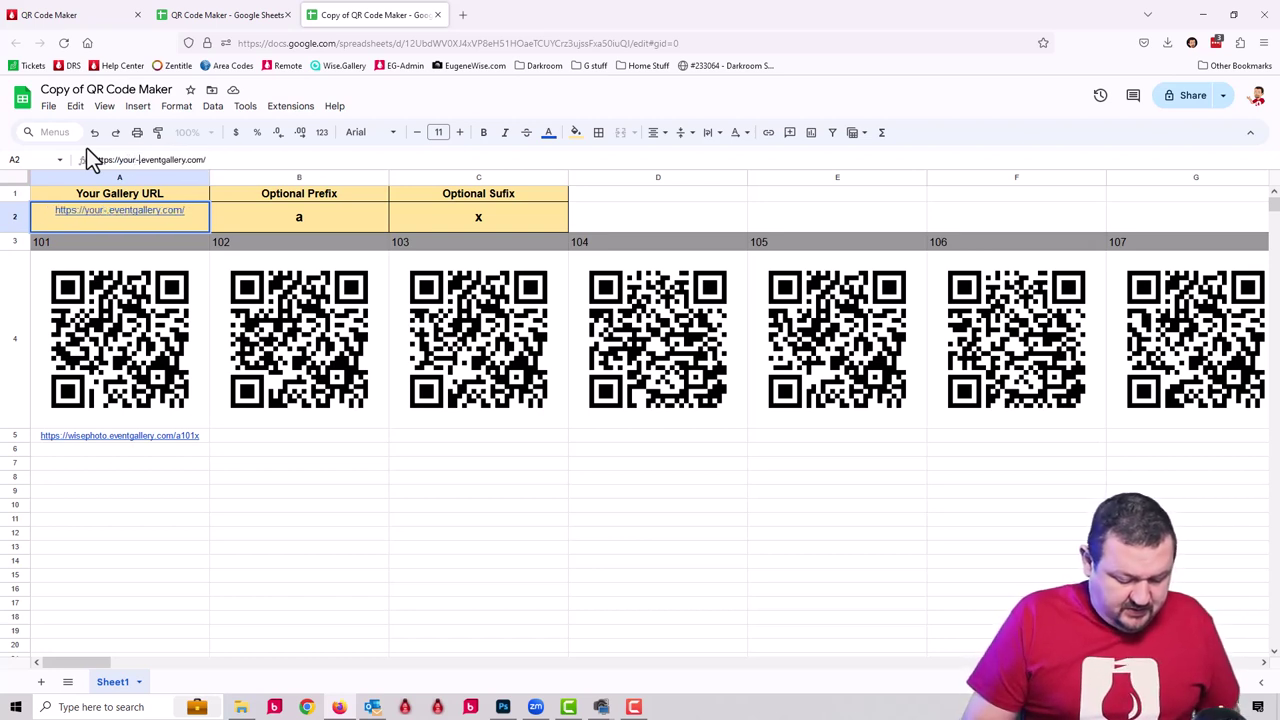
pyautogui.write('gallery')
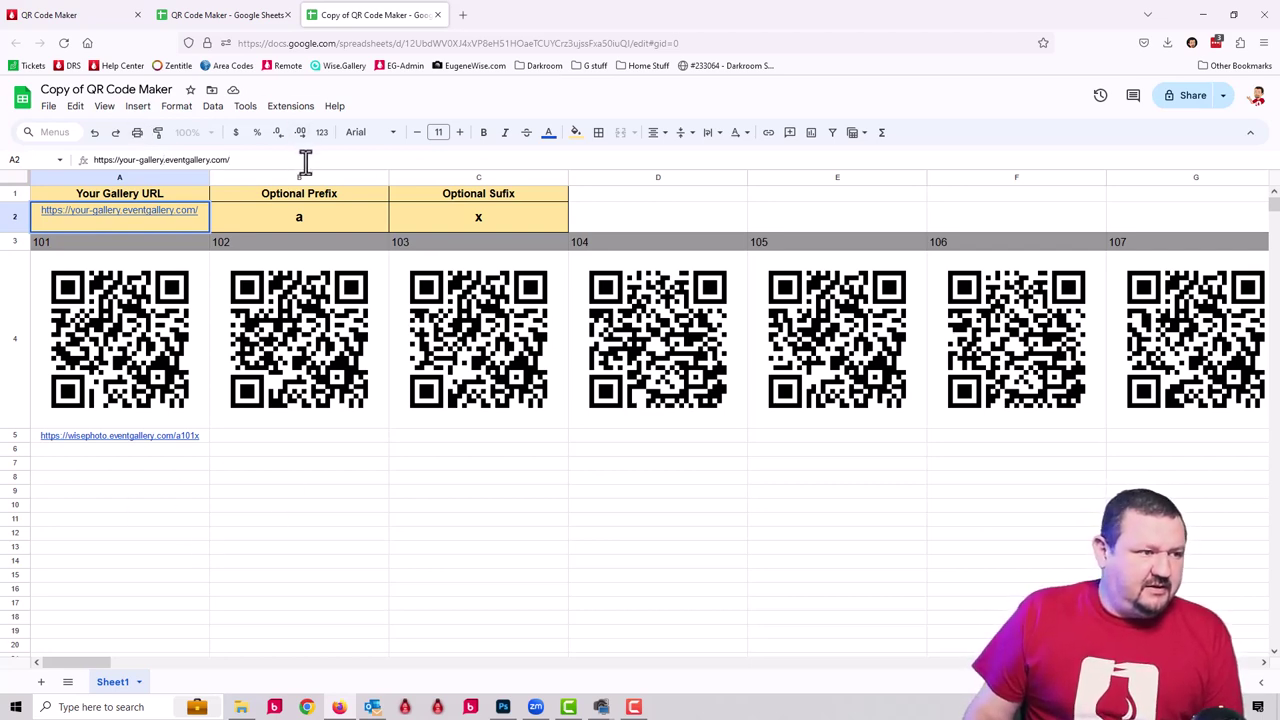
pyautogui.press('Return')
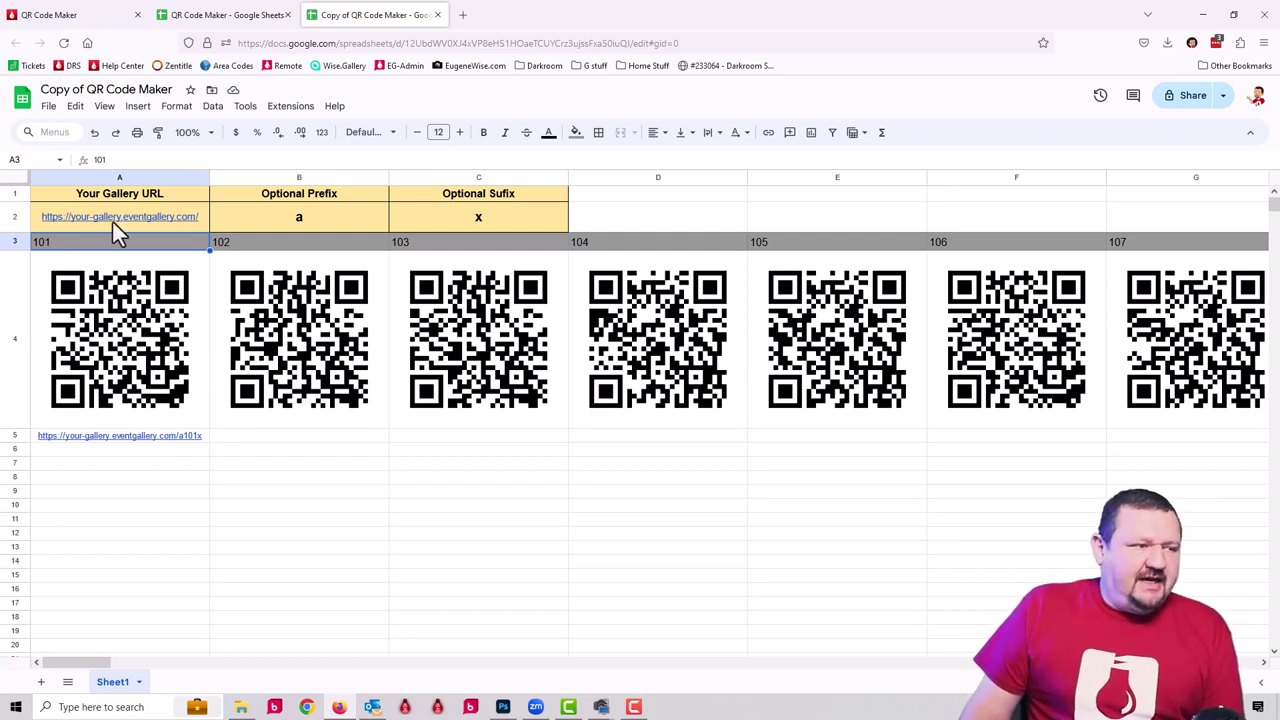
pyautogui.moveTo(188, 232)
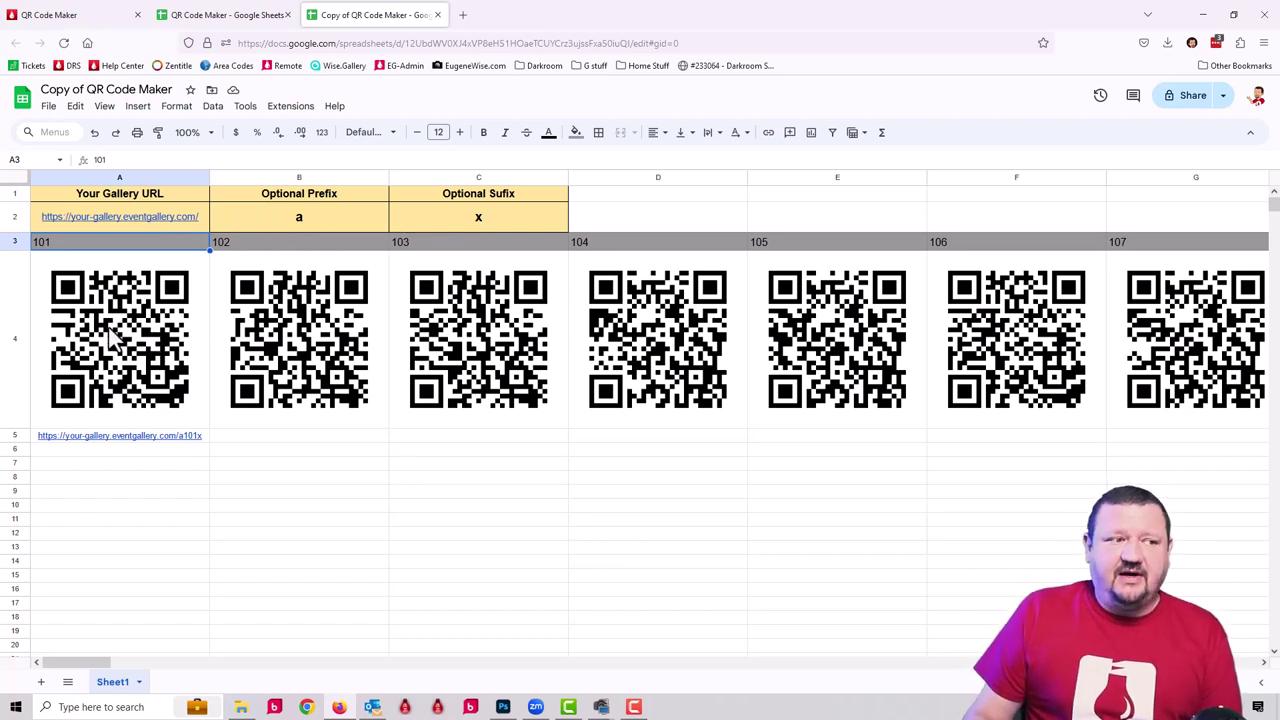
# Step: Enter prefix 'b' in B2 and suffix 'y' in C2
pyautogui.click(300, 217)
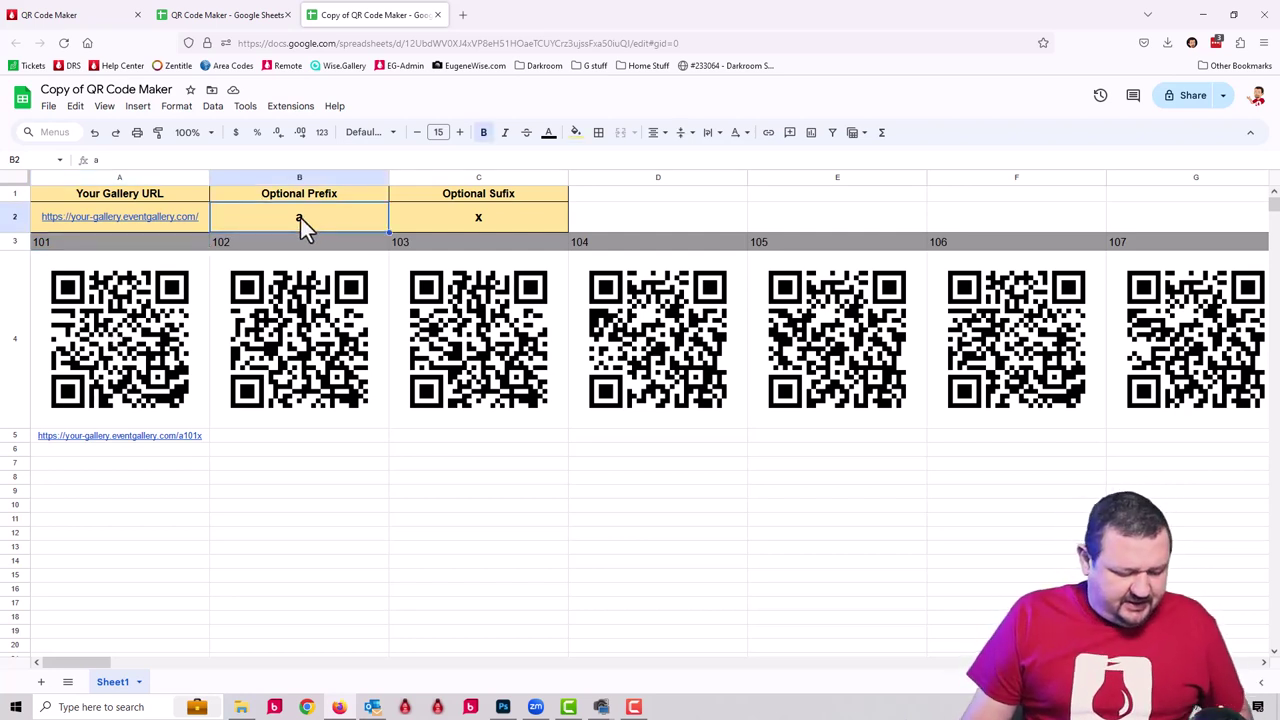
pyautogui.write('b')
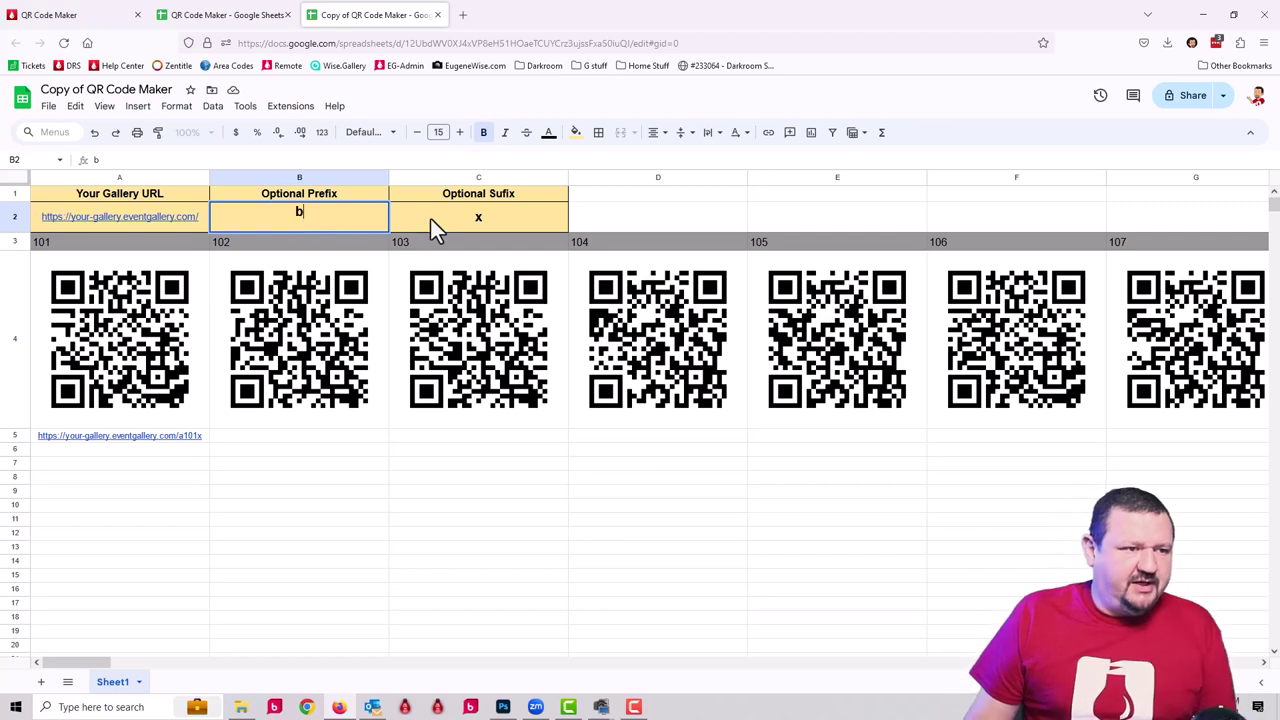
pyautogui.click(435, 219)
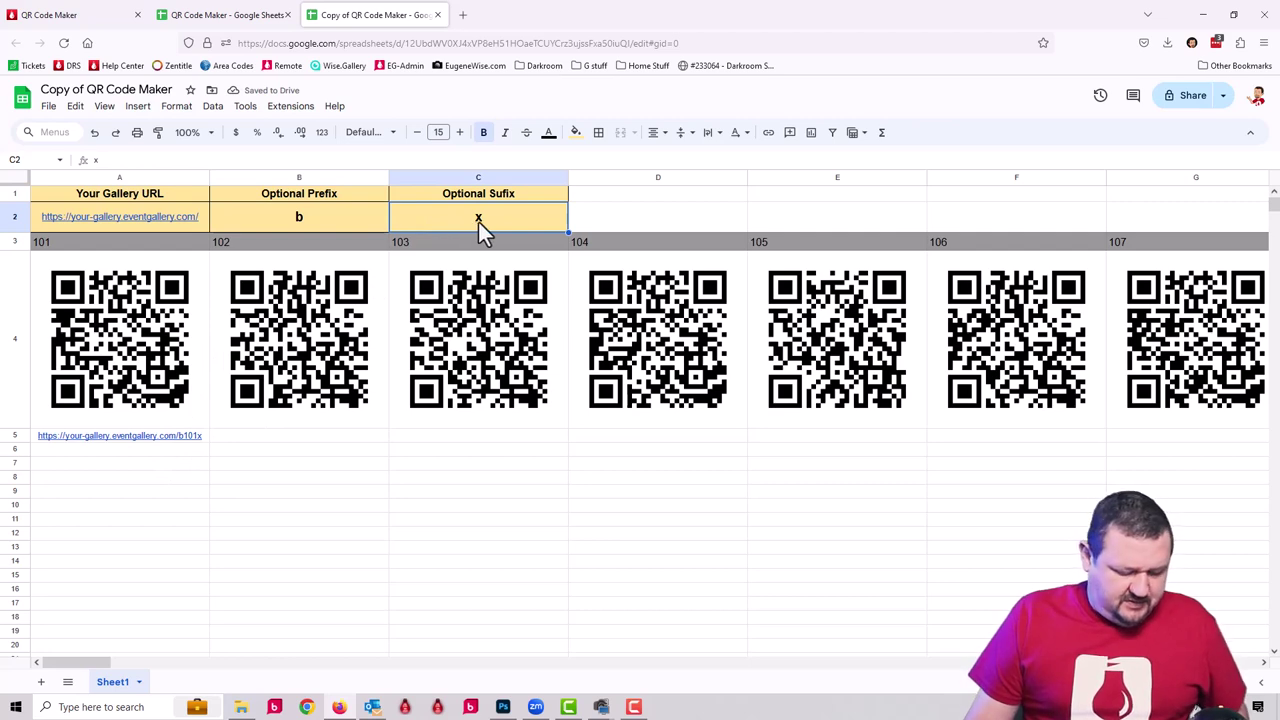
pyautogui.write('y')
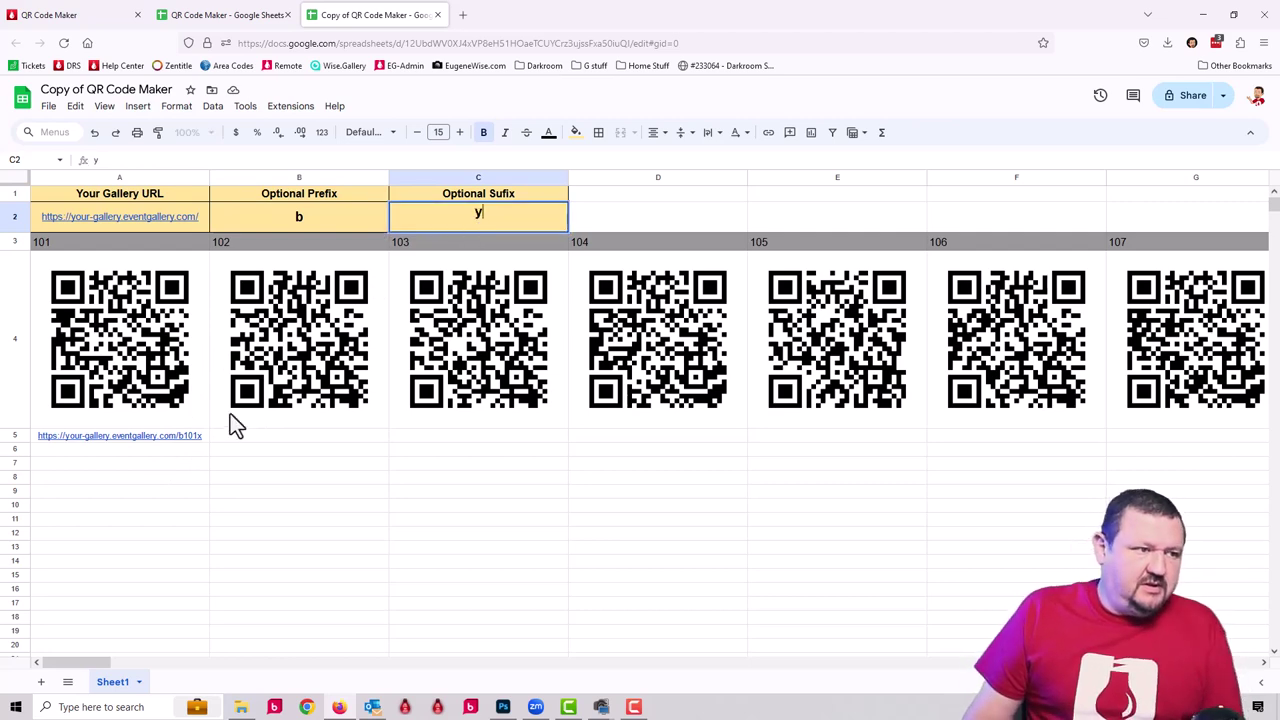
pyautogui.press('Return')
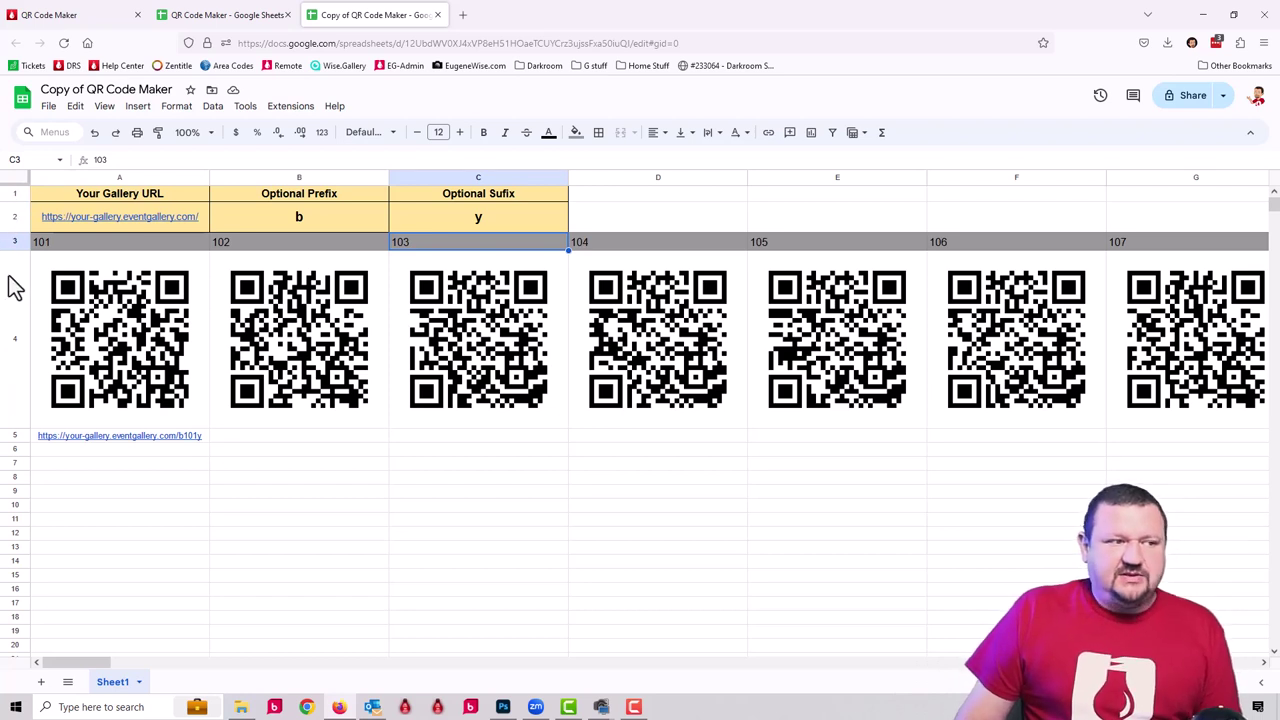
# Step: Set printing to selected cells of row 4 only, then minimize the browser
pyautogui.click(15, 318)
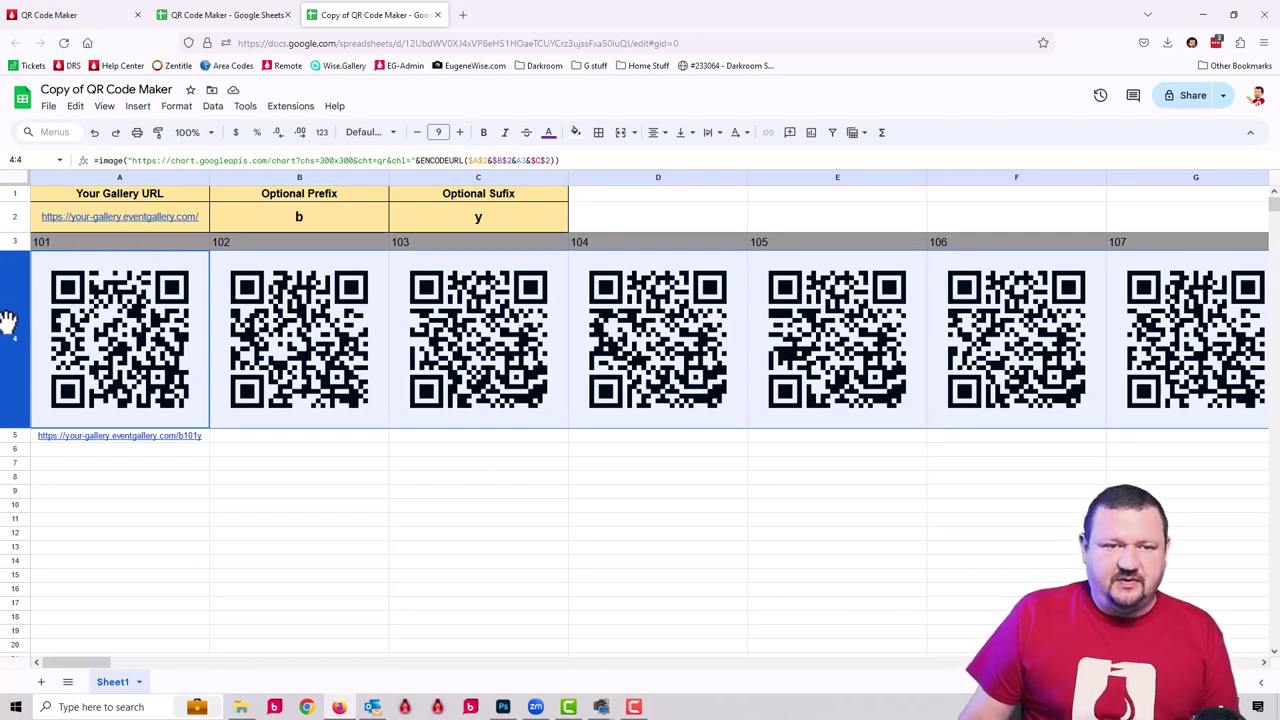
pyautogui.hotkey('ctrl', 'p')
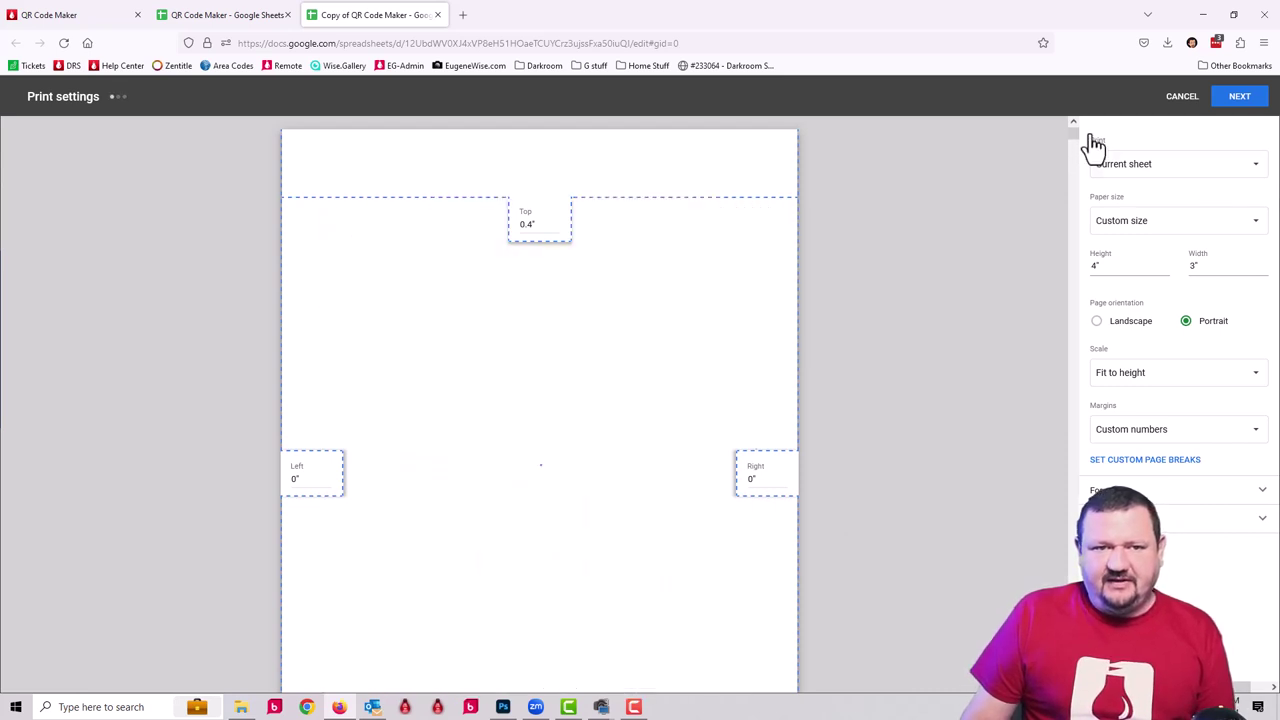
pyautogui.click(1135, 168)
pyautogui.click(1128, 184)
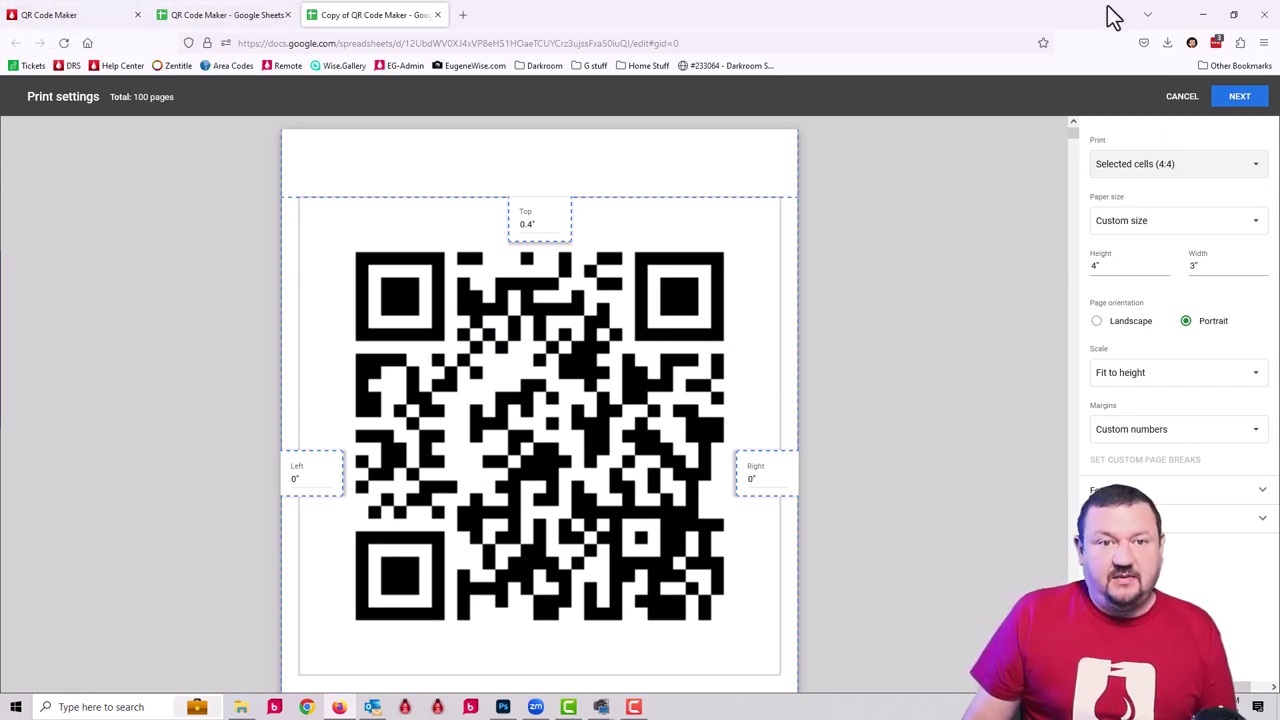
pyautogui.click(1204, 15)
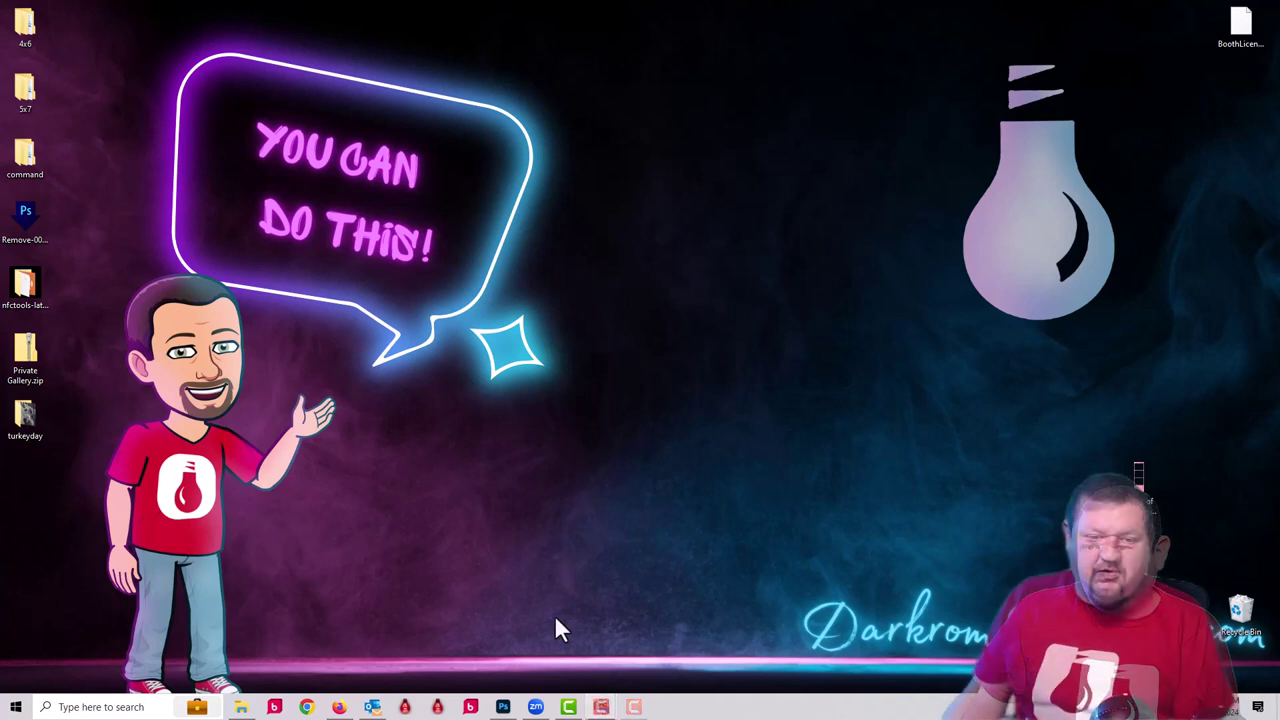
# Step: Launch Darkroom Core Edition from the taskbar
pyautogui.click(437, 706)
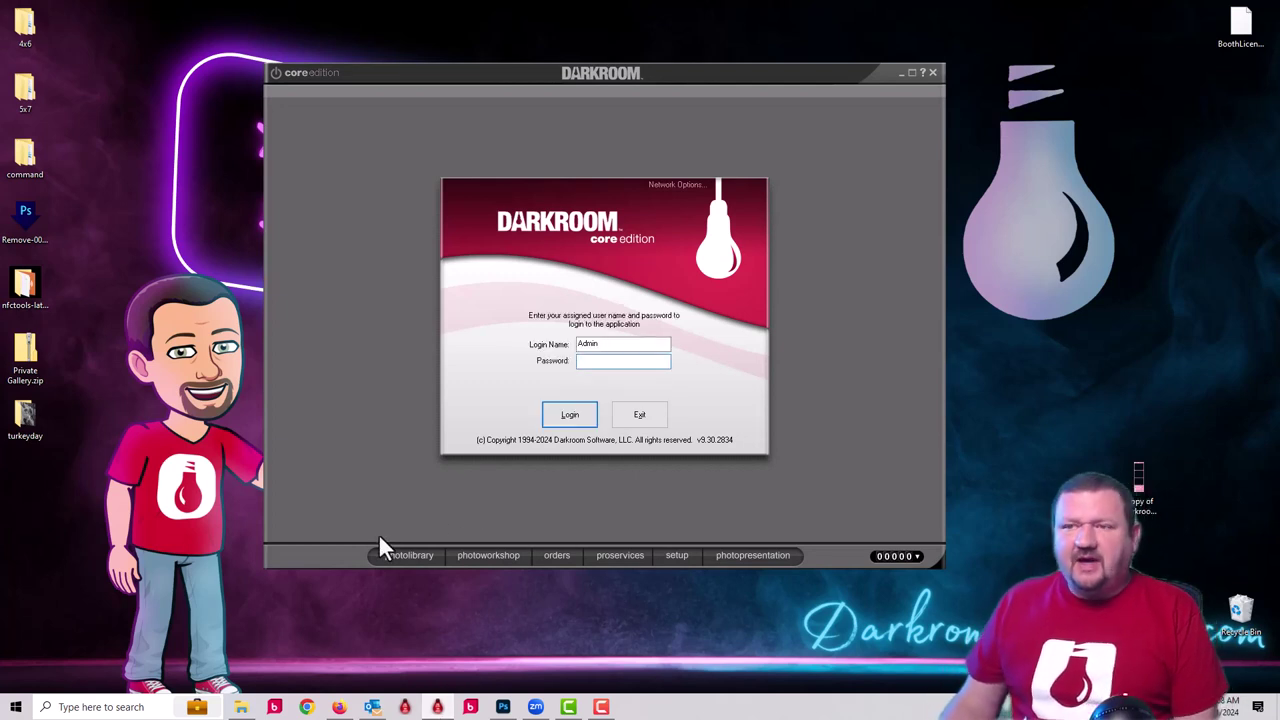
# Step: Log in and open the PhotoWorkshop for the QR Demo catalog
pyautogui.click(571, 421)
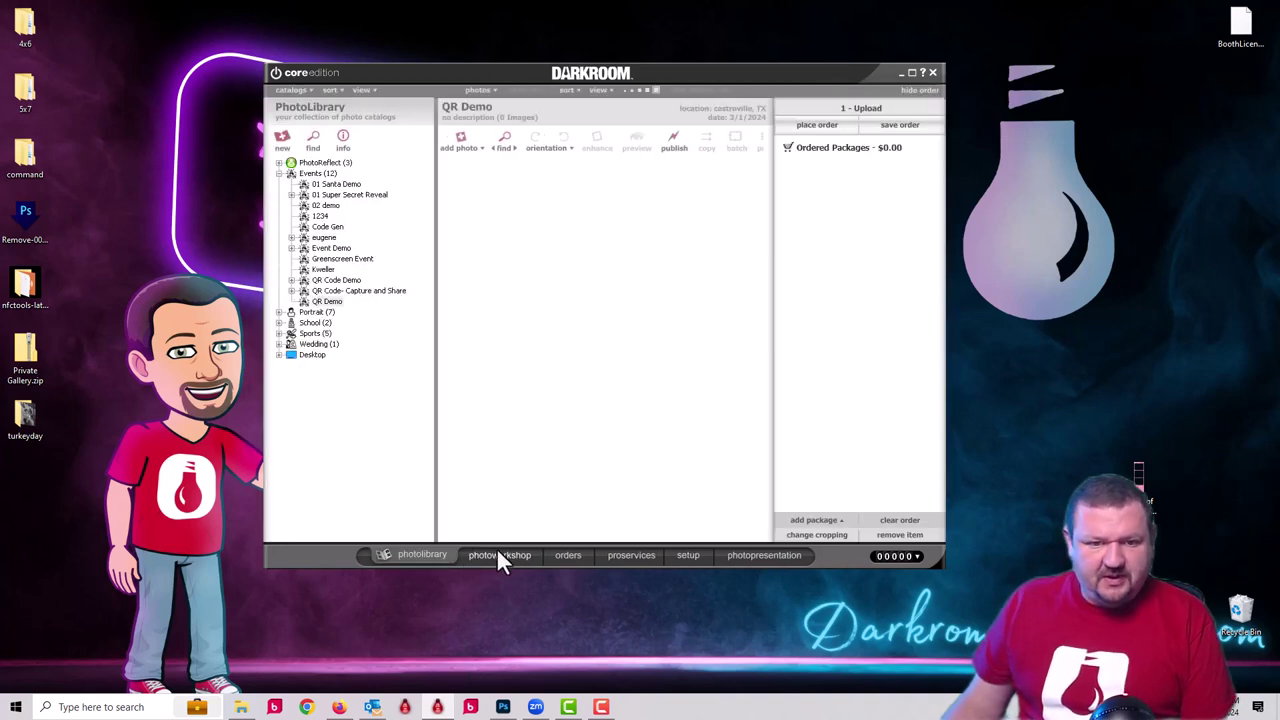
pyautogui.click(499, 558)
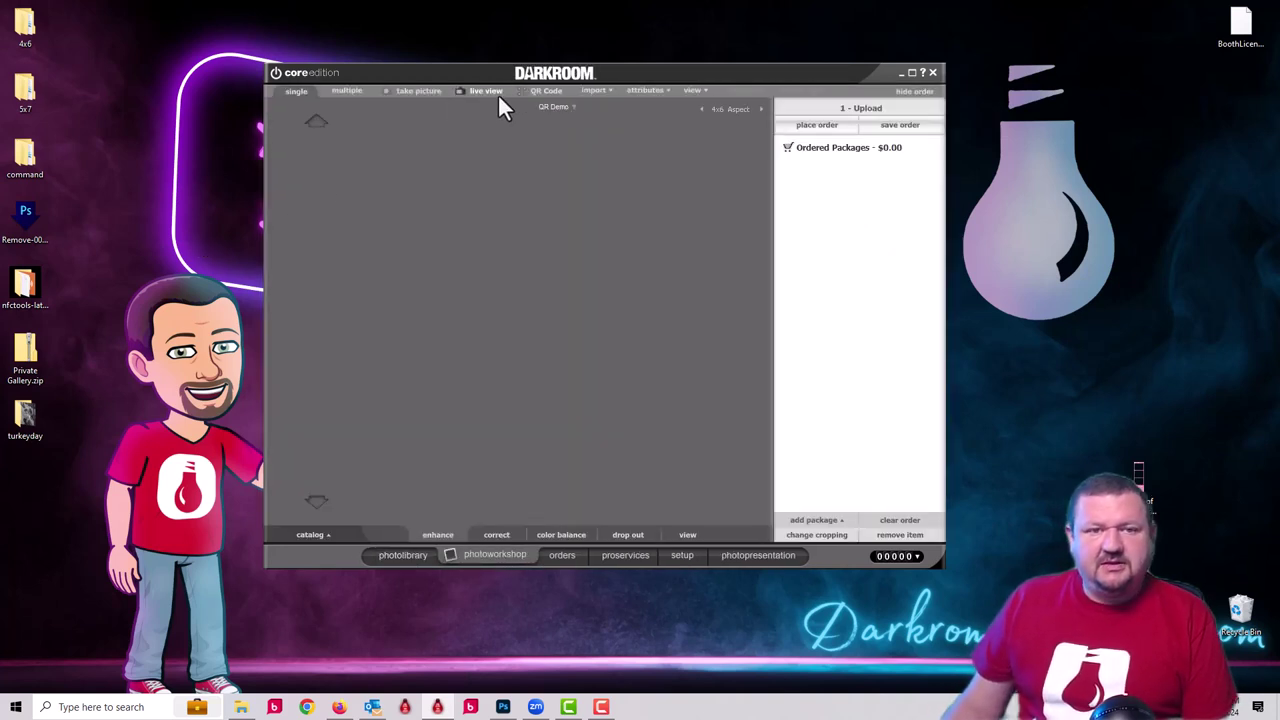
pyautogui.click(409, 554)
pyautogui.click(330, 302)
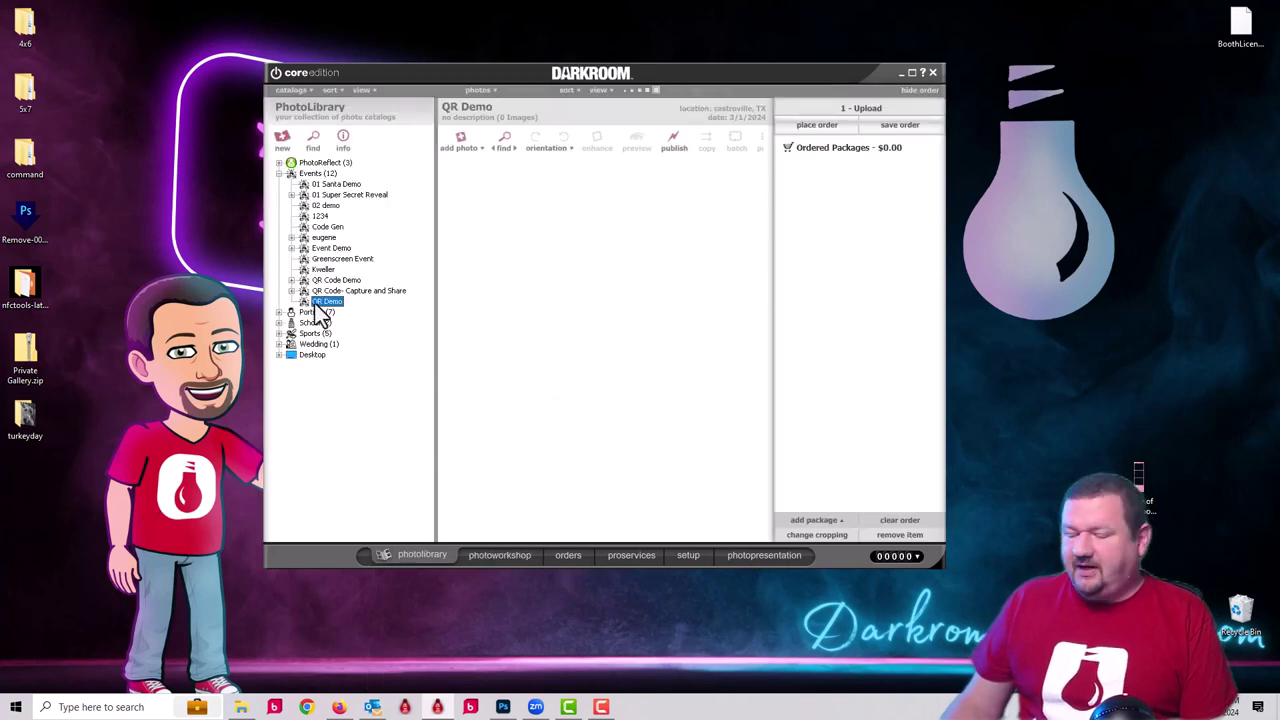
pyautogui.click(499, 557)
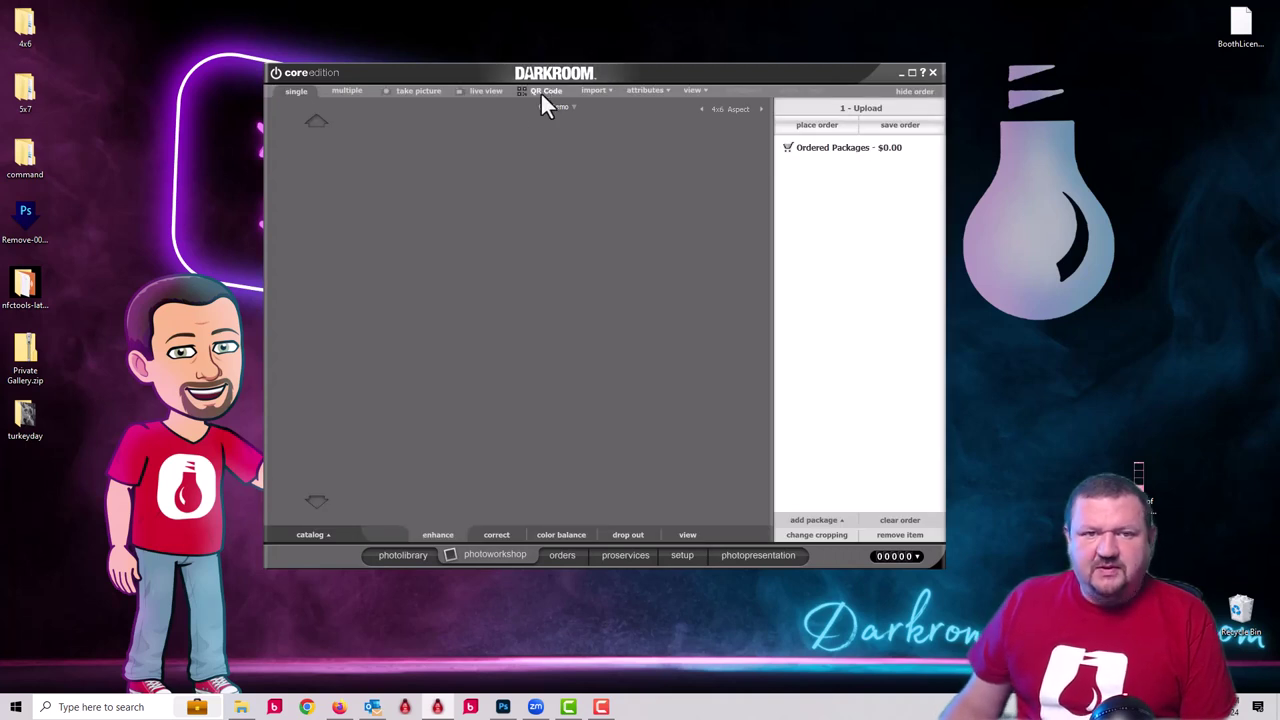
# Step: Start the EOS R50 live view and confirm QR Code Action is 'Create subevent from URL in QR Code'
pyautogui.click(541, 95)
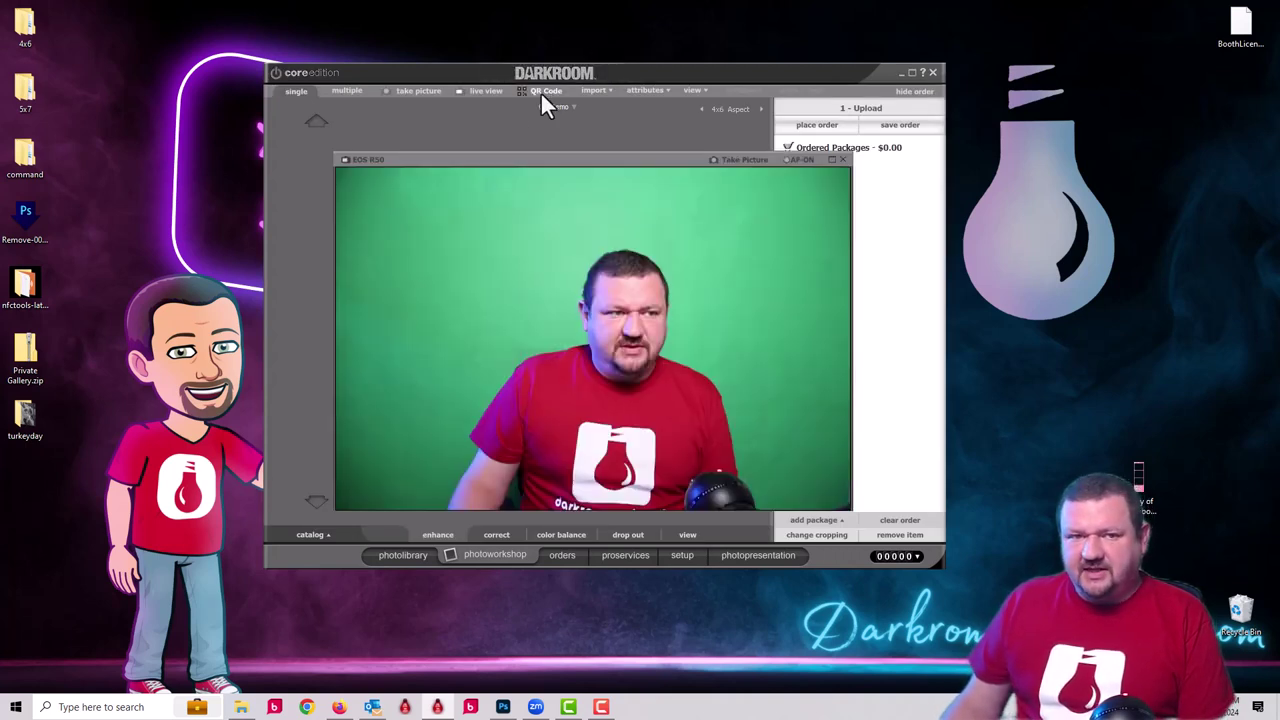
pyautogui.rightClick(489, 208)
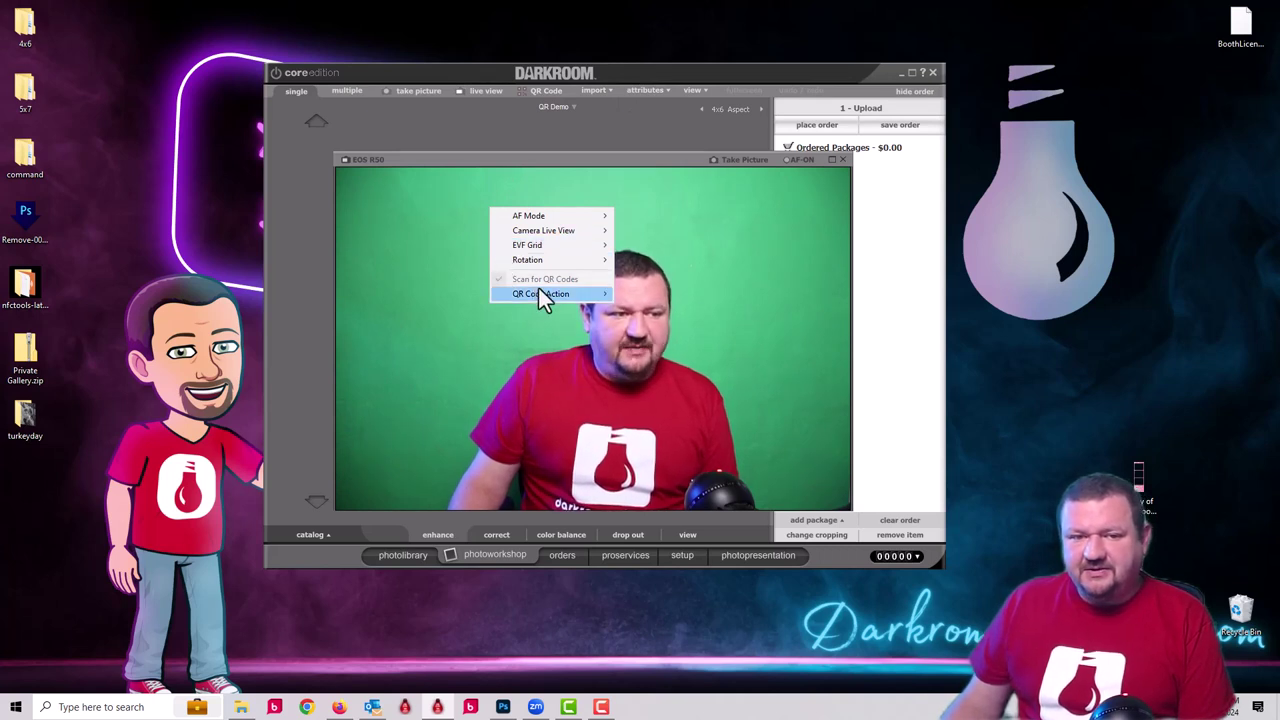
pyautogui.moveTo(538, 290)
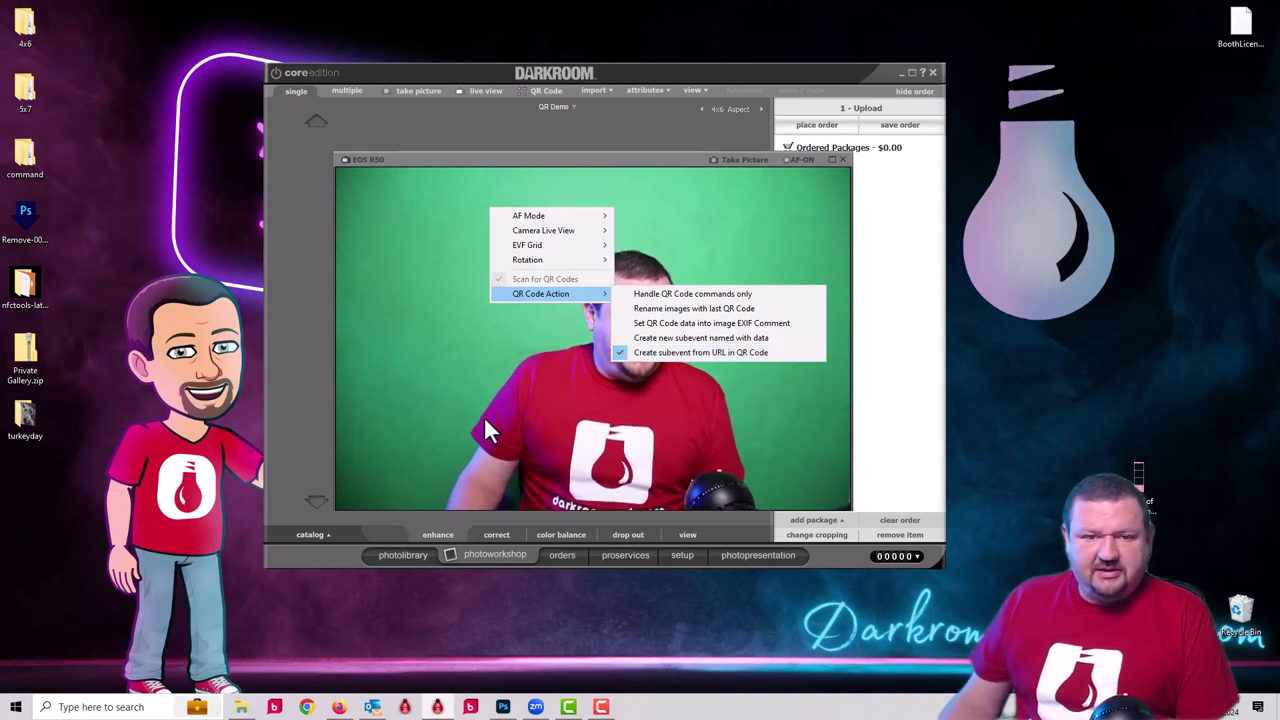
# Step: Dismiss the live view options menu and capture three photos into a103x by scanning its QR code
pyautogui.click(424, 412)
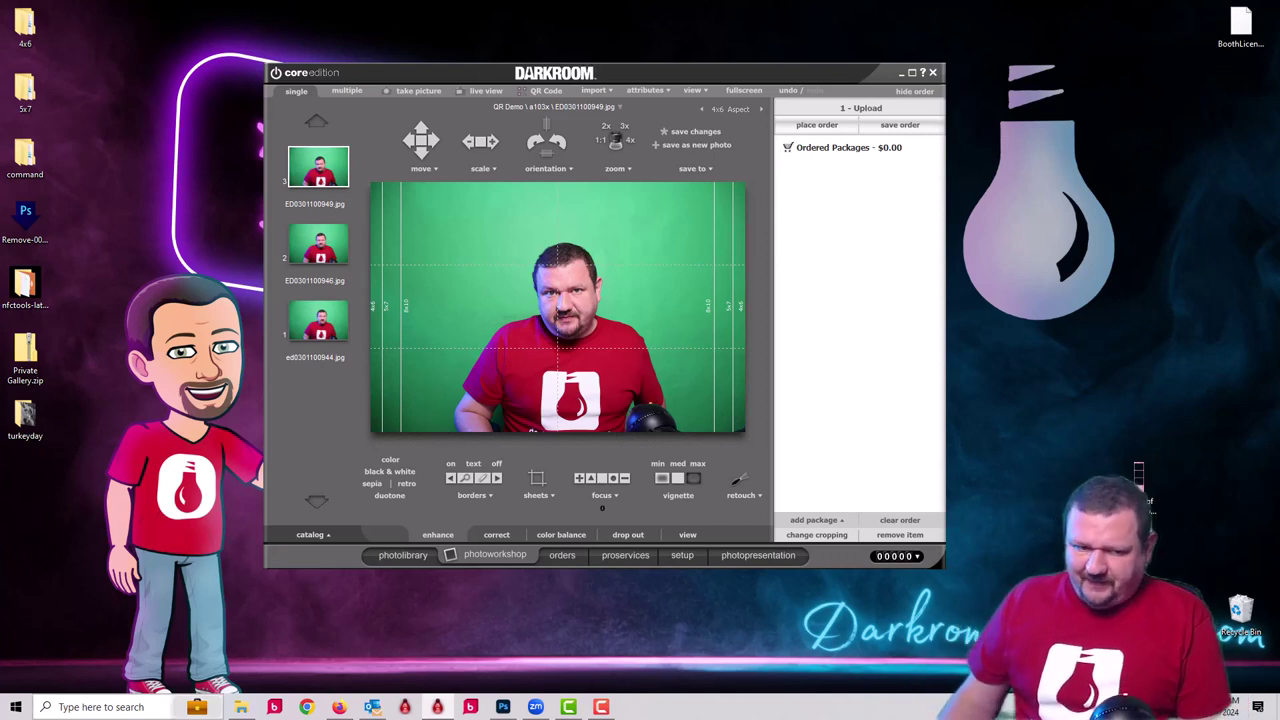
pyautogui.moveTo(339, 707)
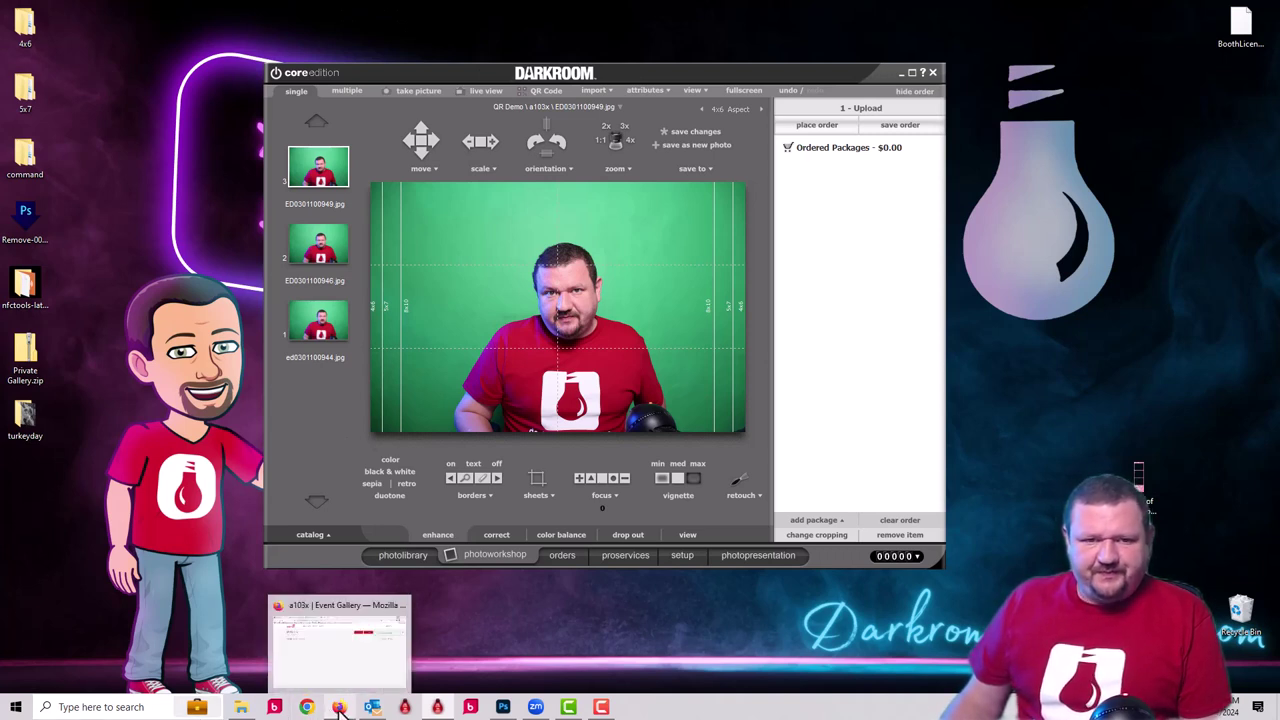
# Step: Bring the a103x gallery page forward, then open a103x from the EG-Admin dashboard and return
pyautogui.click(339, 707)
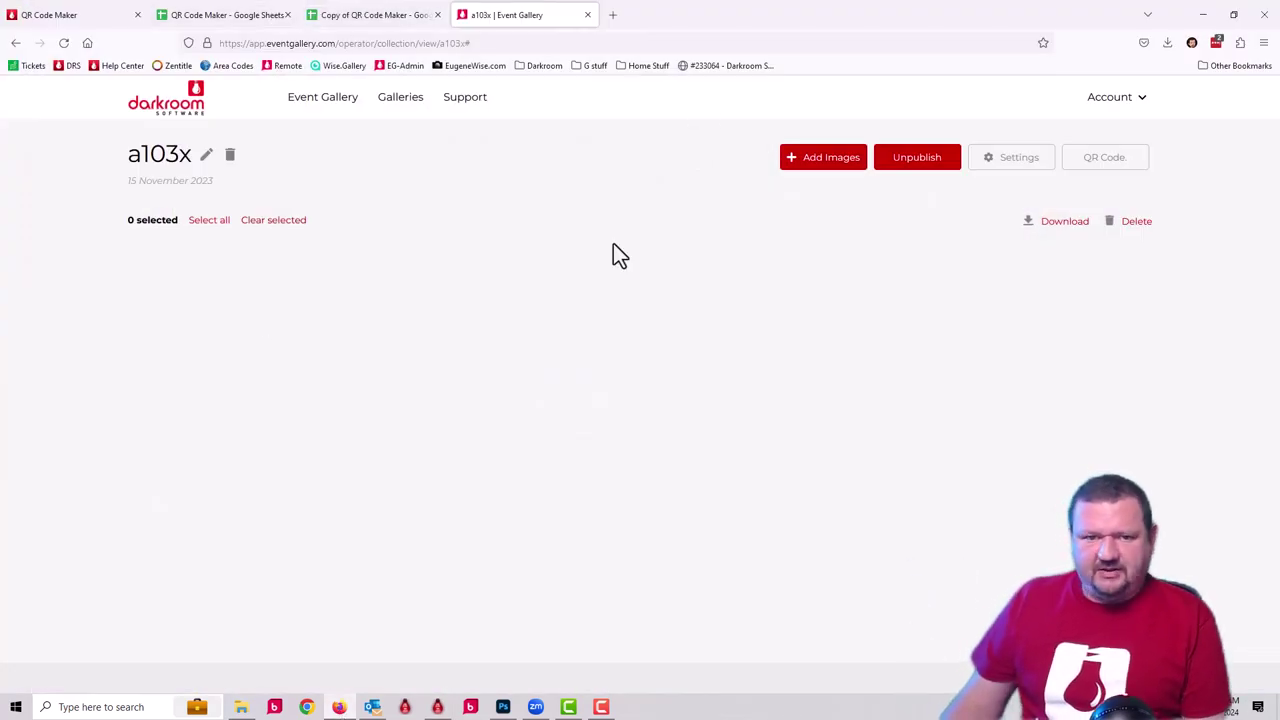
pyautogui.click(570, 708)
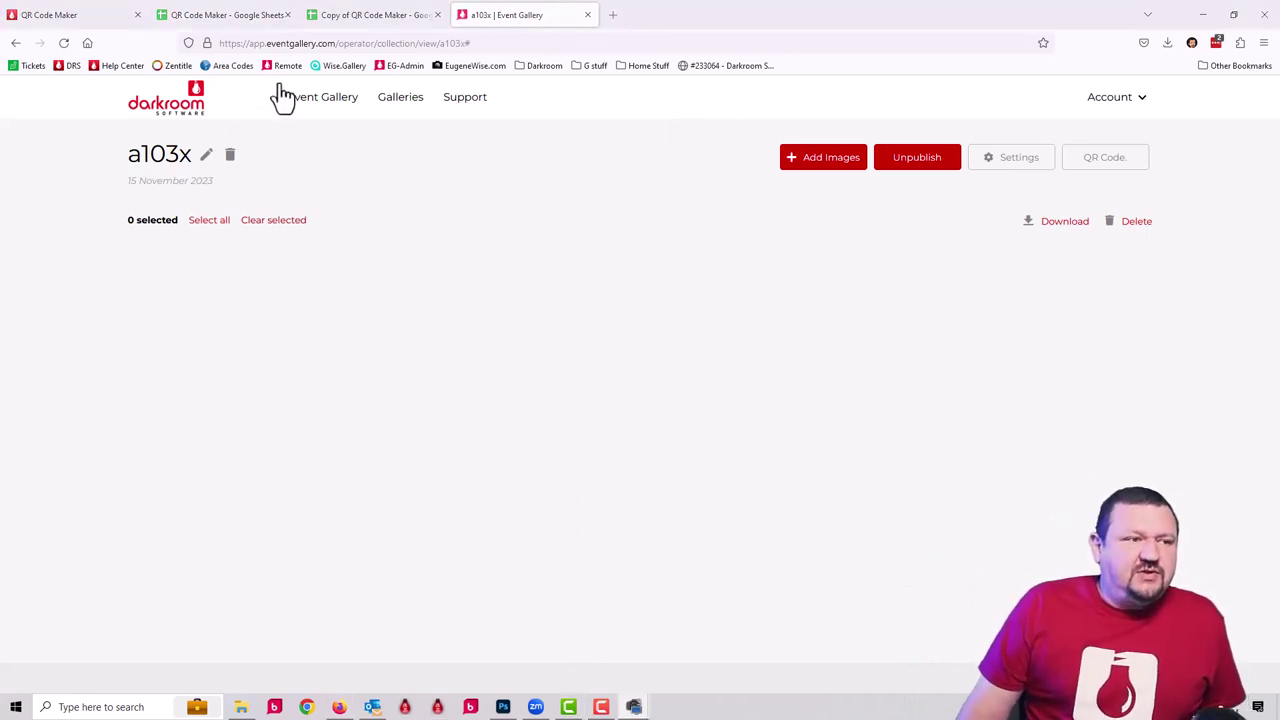
pyautogui.click(384, 66)
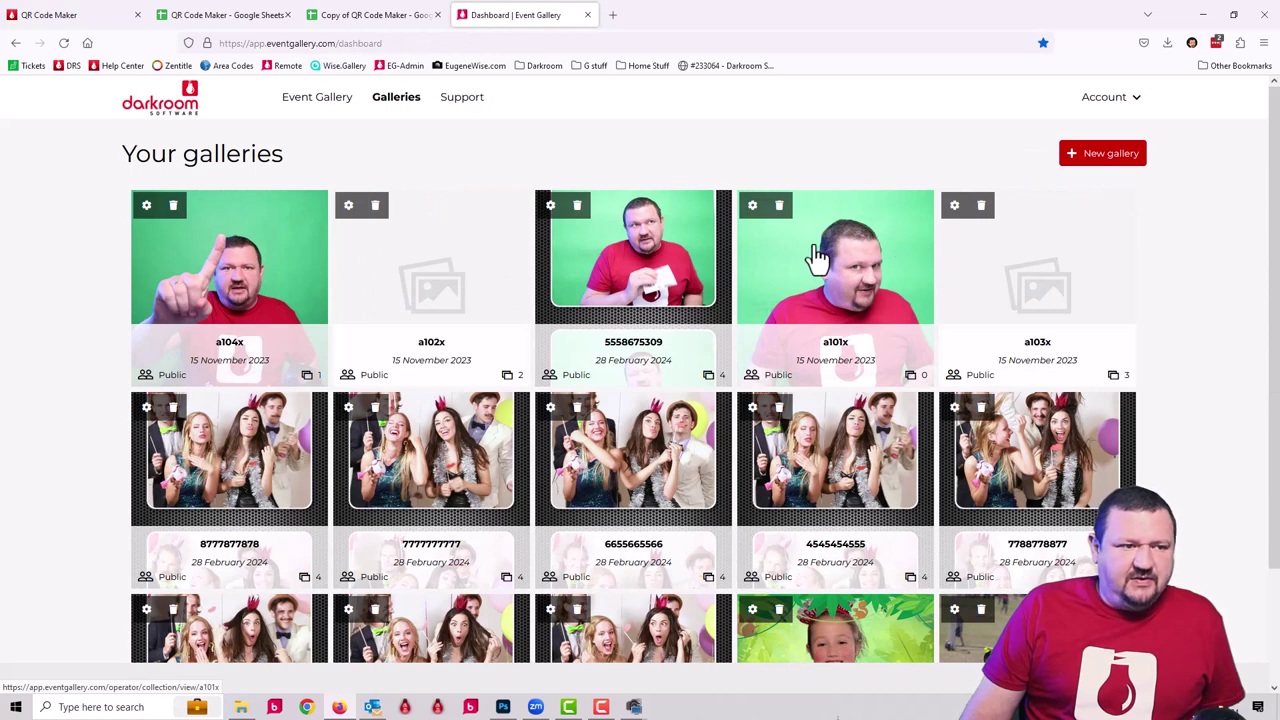
pyautogui.click(1003, 274)
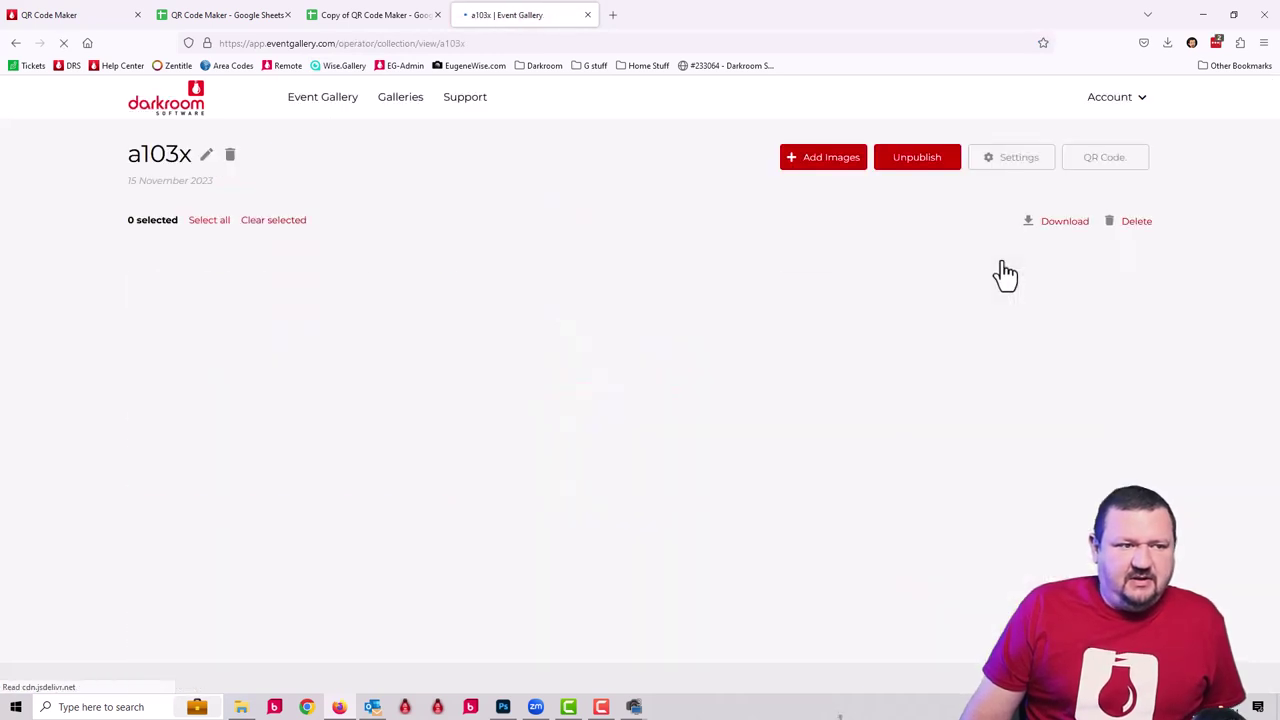
pyautogui.click(15, 43)
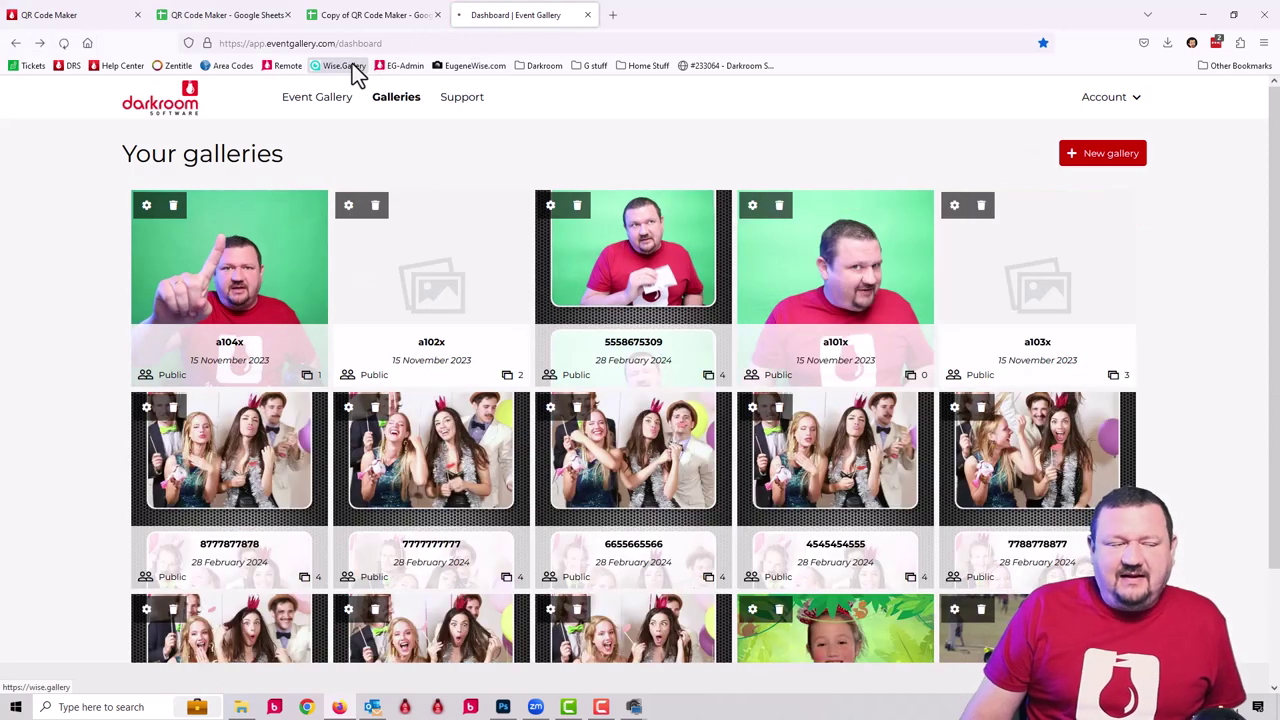
# Step: Look over the public wise.gallery client site, then return to the Event Gallery dashboard
pyautogui.click(350, 65)
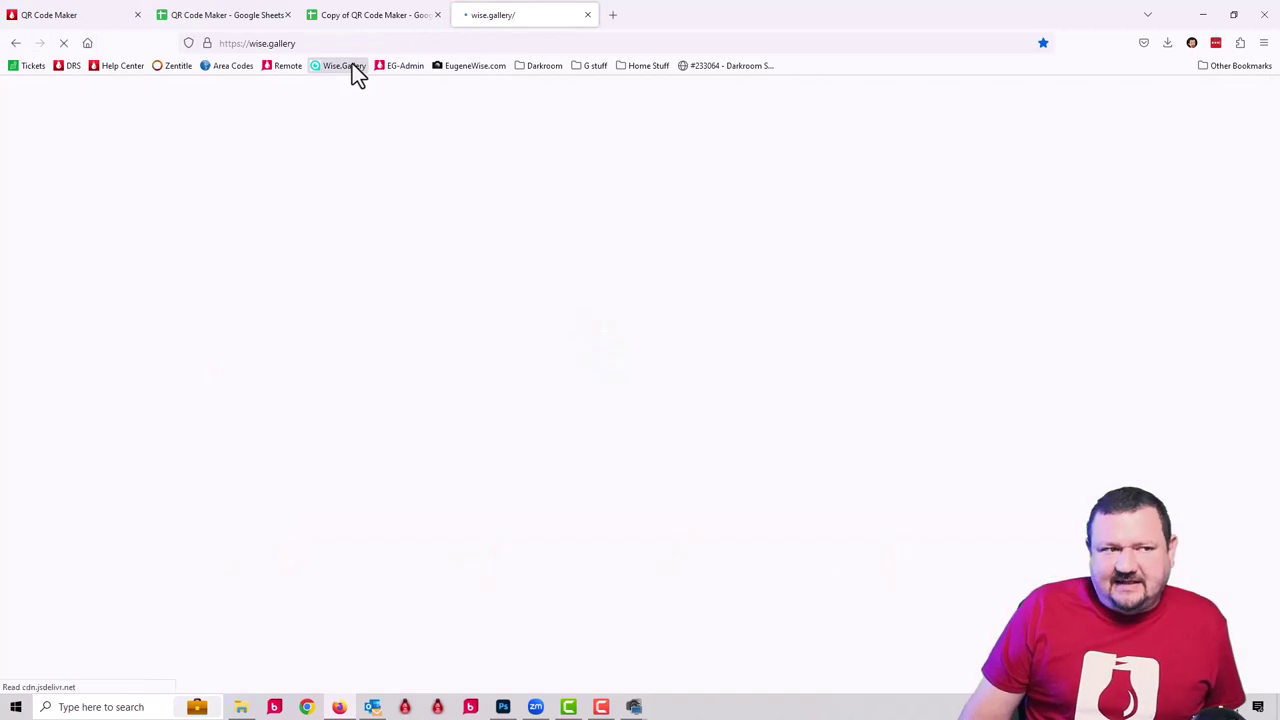
pyautogui.scroll(-1, 305, 260)
pyautogui.scroll(1, 298, 280)
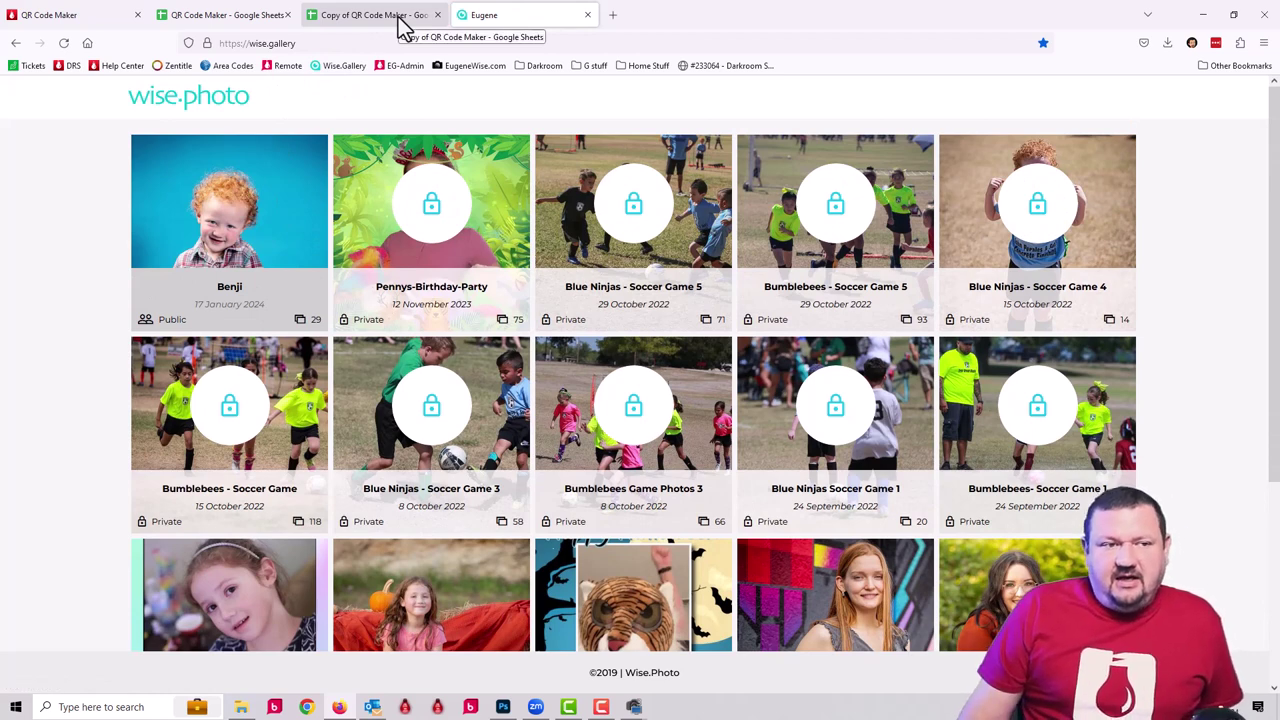
pyautogui.click(401, 65)
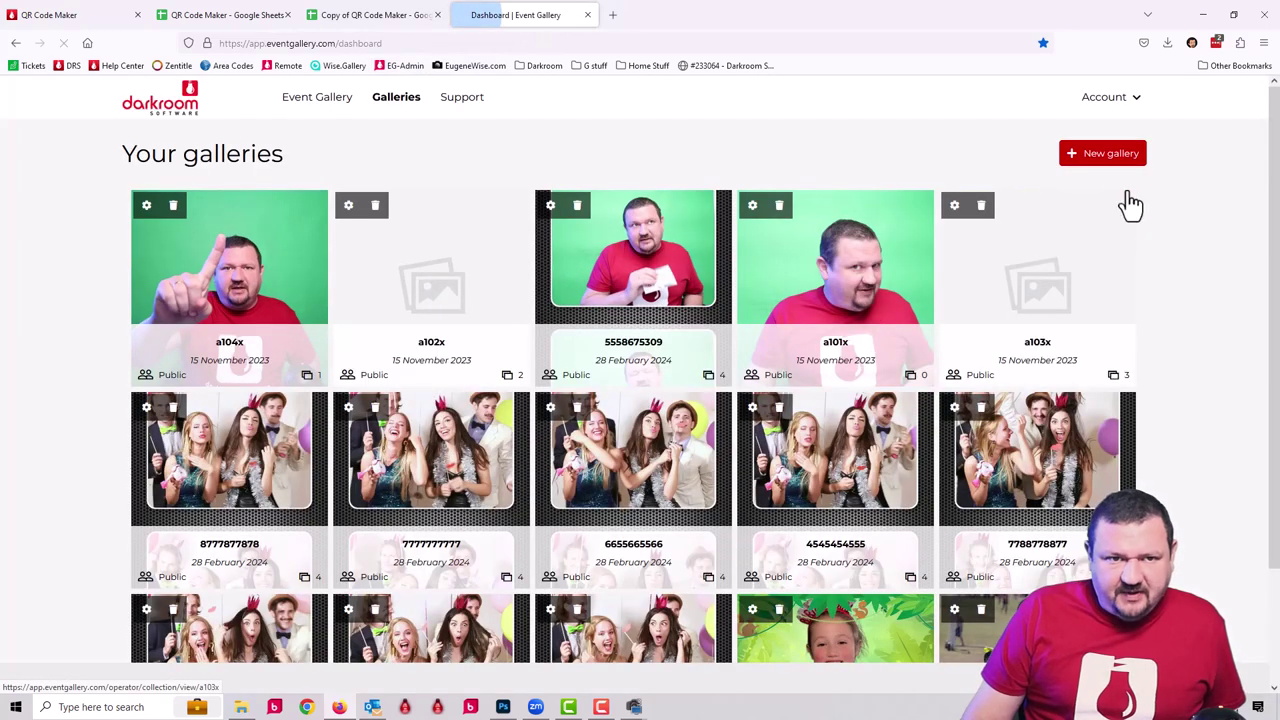
# Step: Open Account > Settings and view the Master Settings defaults for new galleries
pyautogui.click(1130, 100)
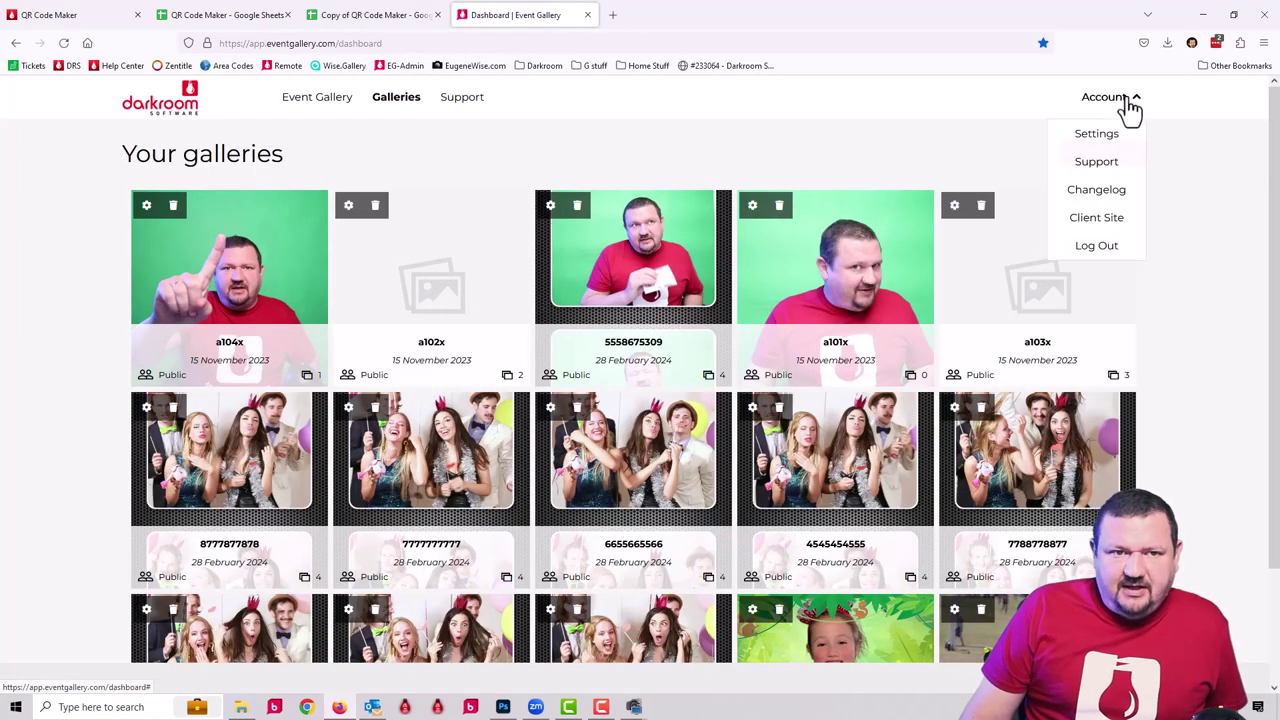
pyautogui.click(1096, 140)
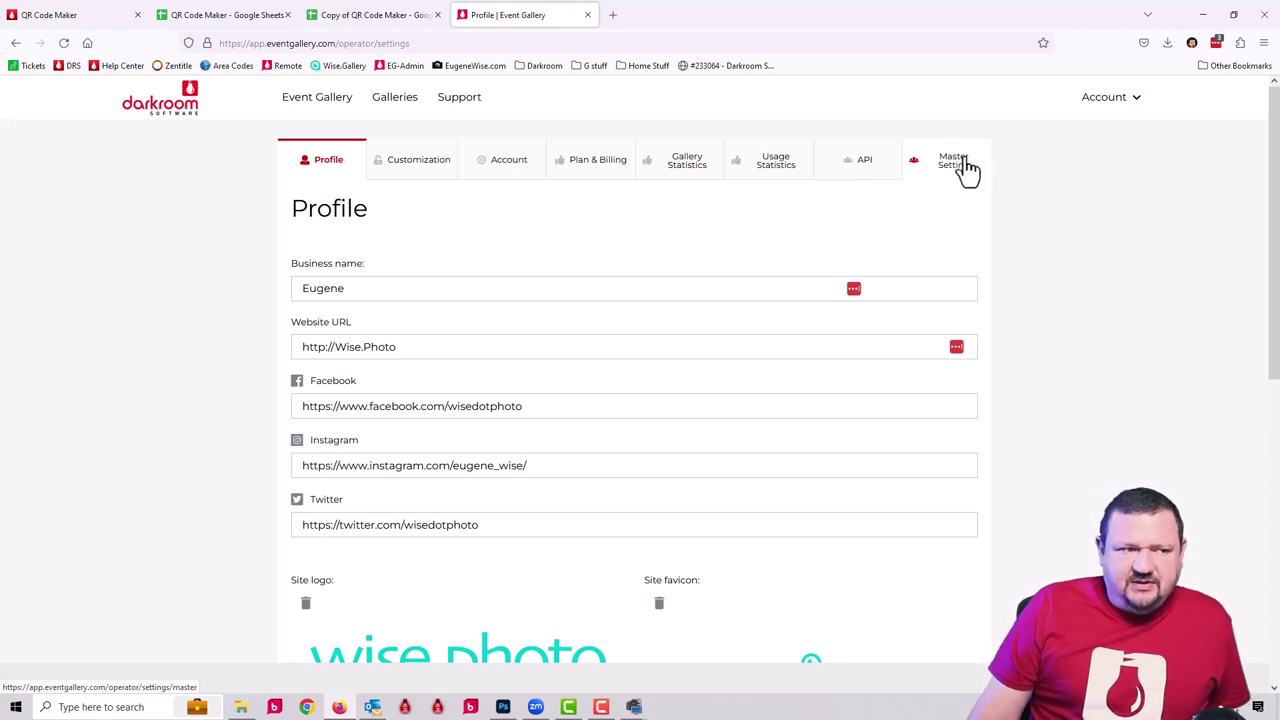
pyautogui.click(962, 165)
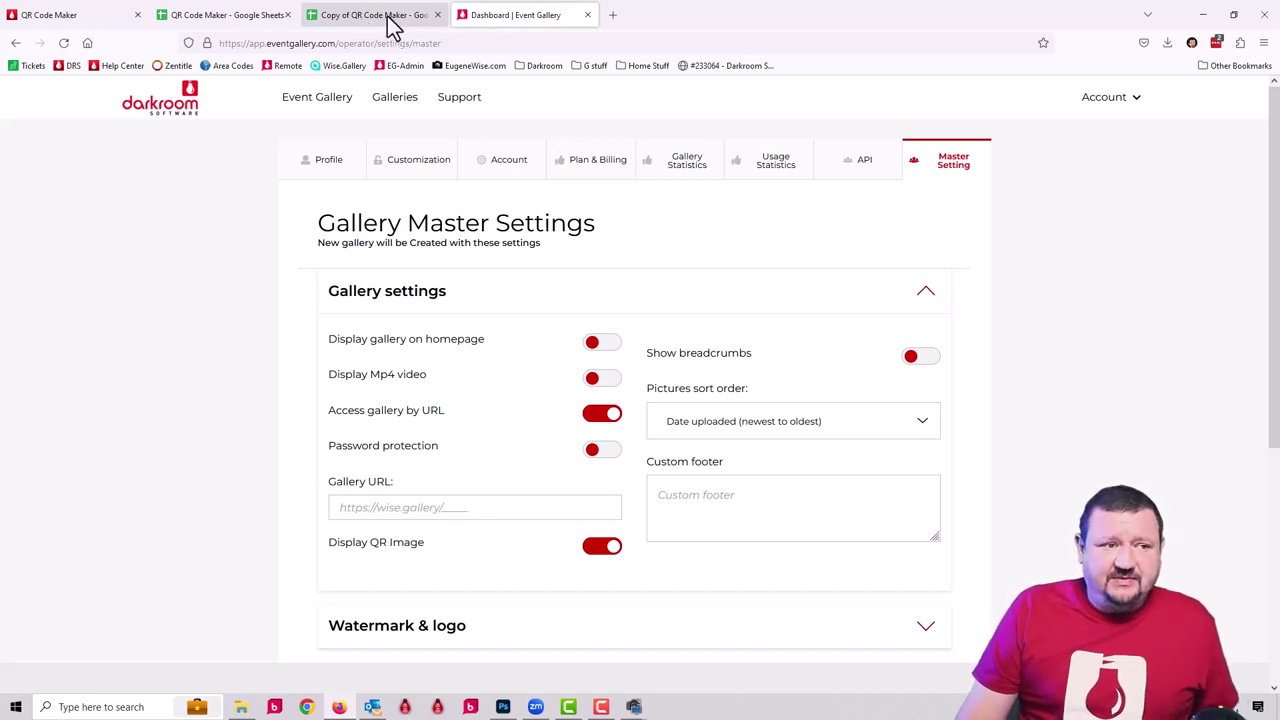
# Step: Relaunch Darkroom Core Edition, dismissing the no-camera warning and signing in
pyautogui.click(1206, 16)
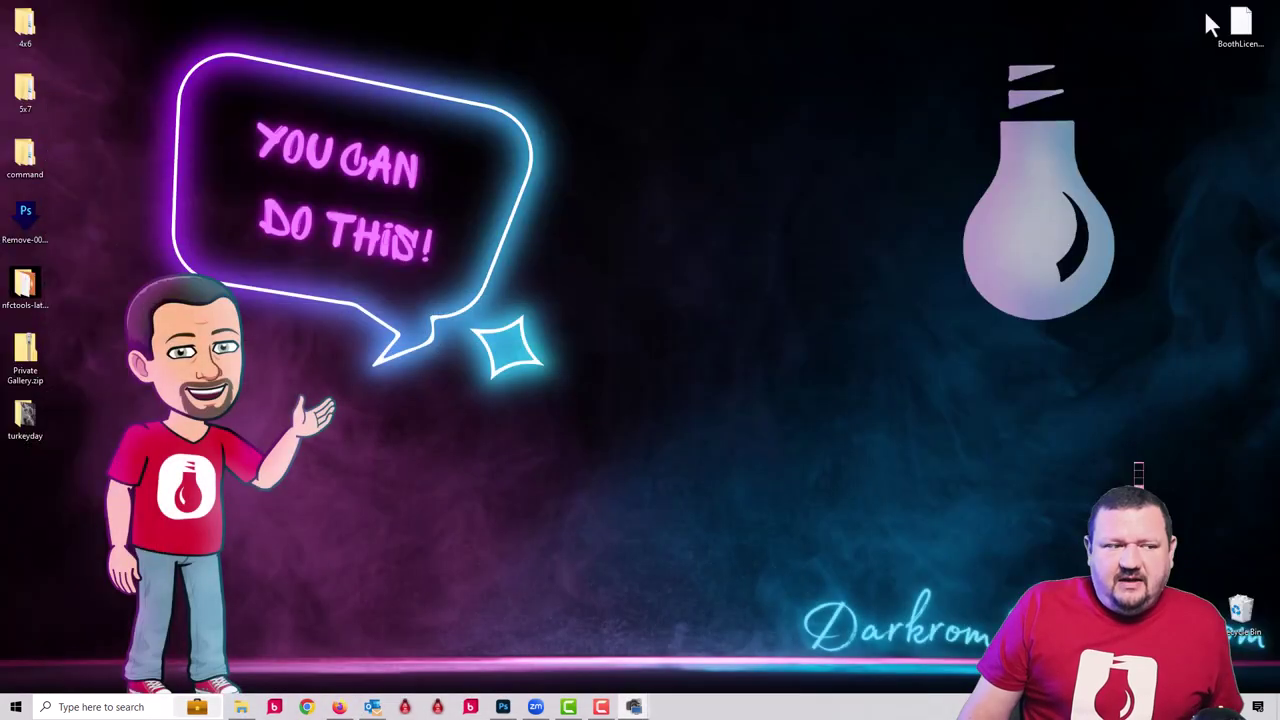
pyautogui.click(437, 705)
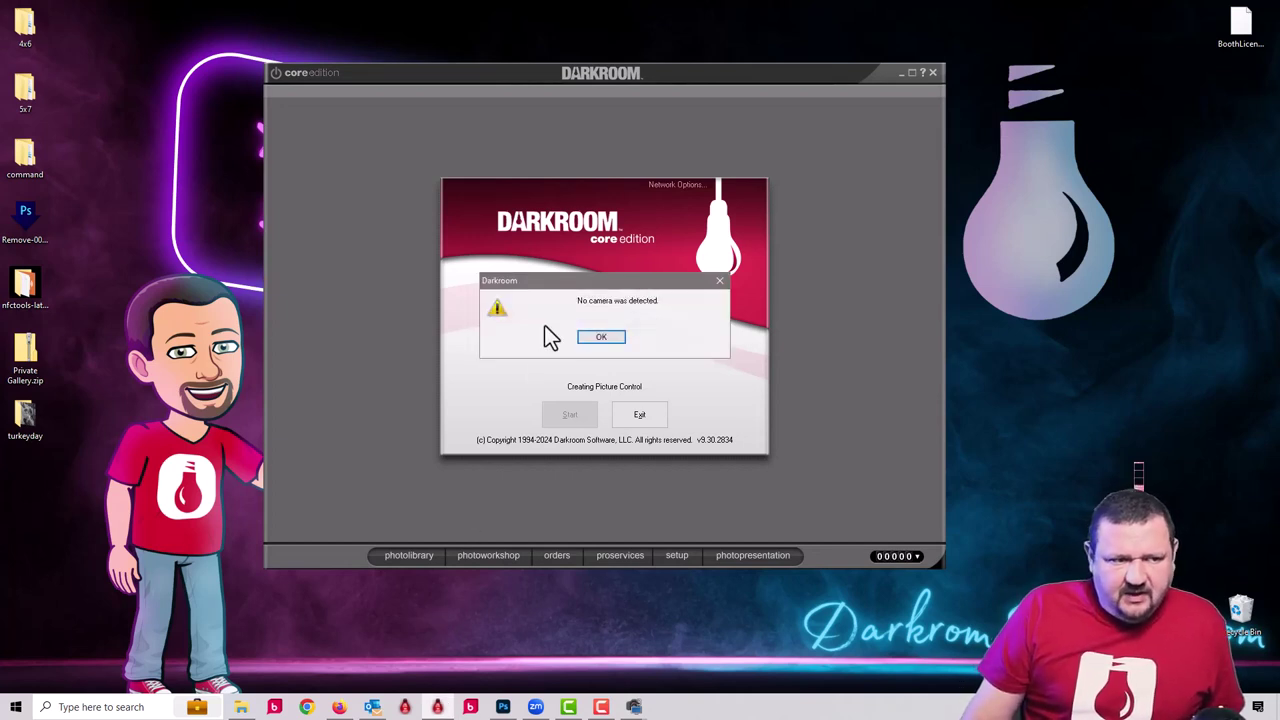
pyautogui.click(604, 338)
pyautogui.click(565, 412)
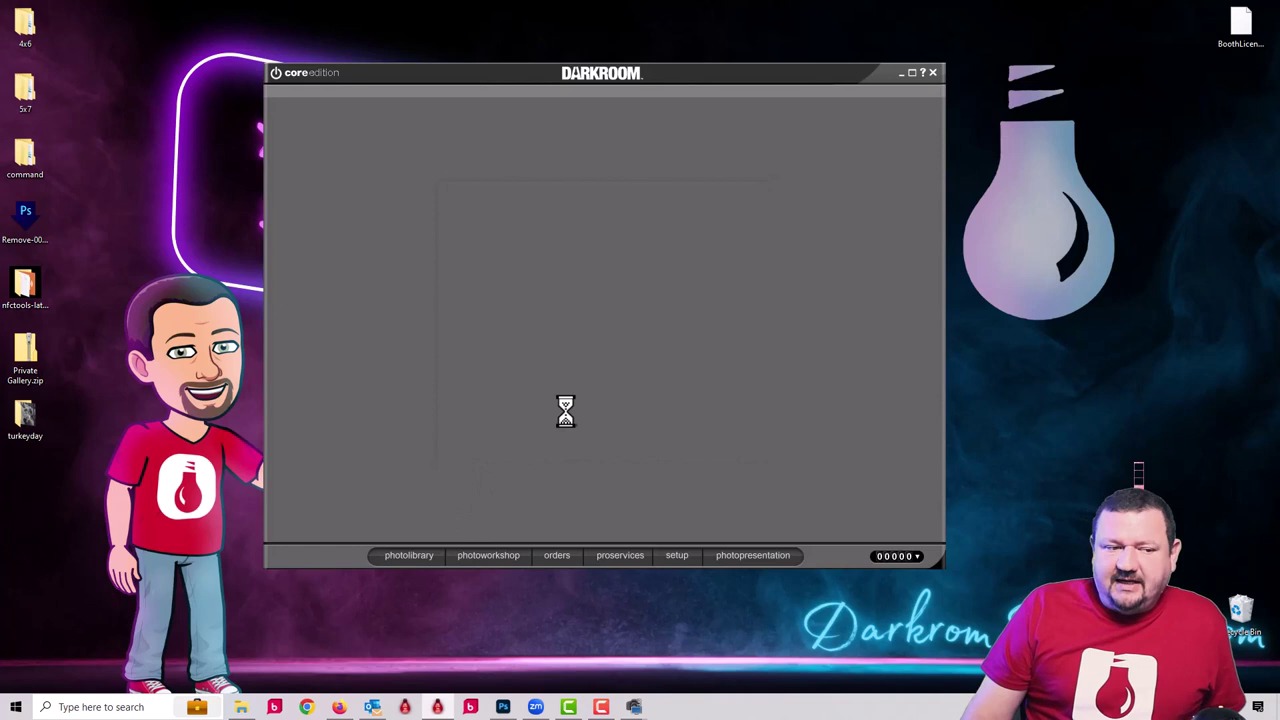
# Step: Open the photo catalogs and view the three photos in the a103x sub-catalog under QR Demo
pyautogui.click(683, 555)
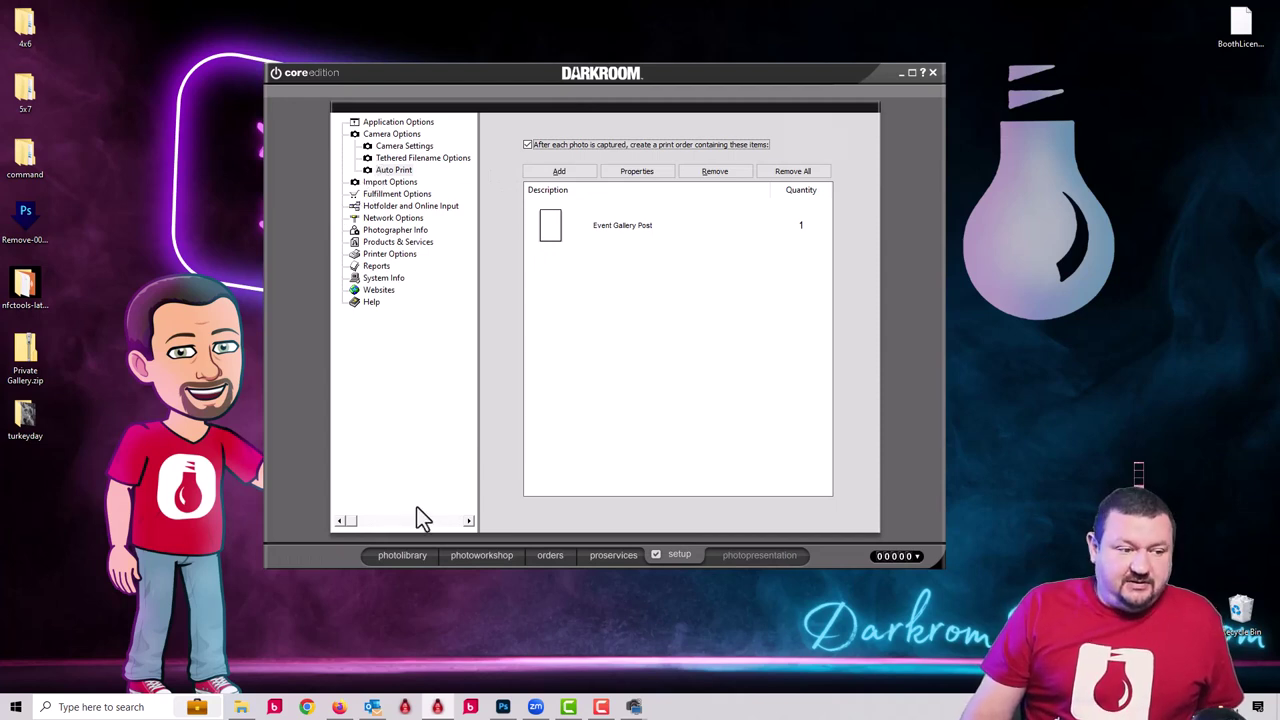
pyautogui.click(414, 556)
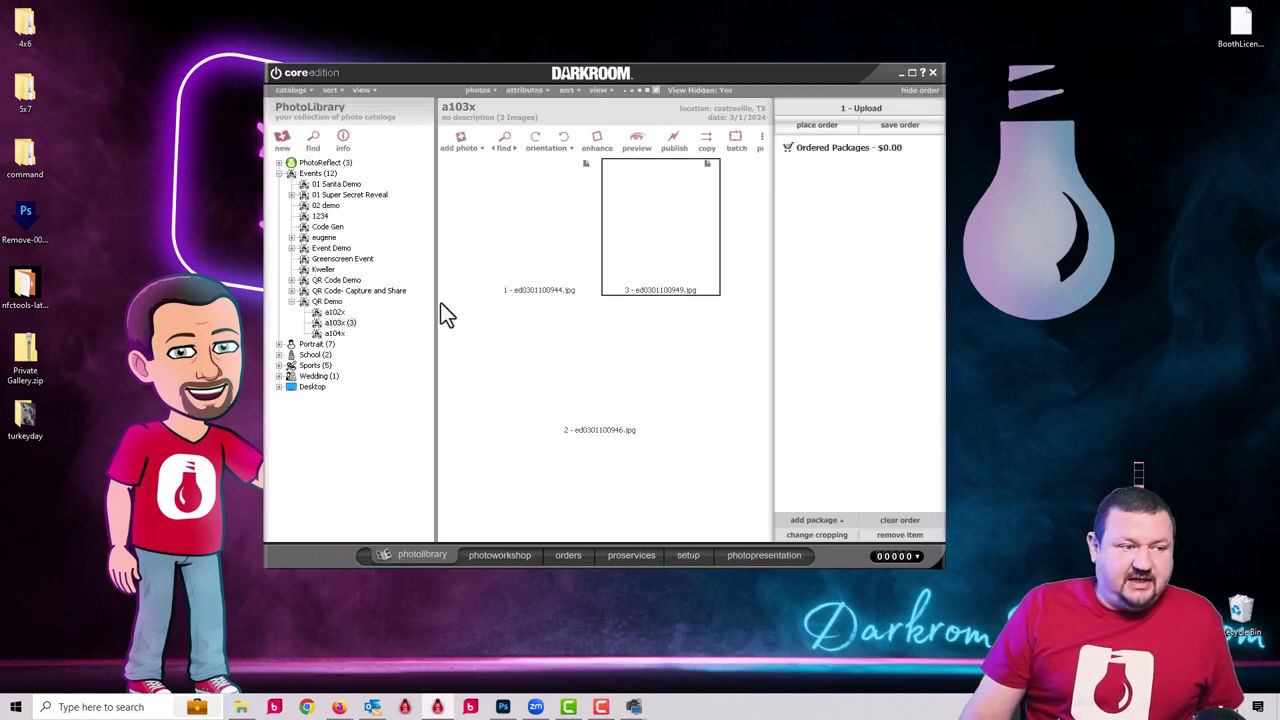
pyautogui.click(333, 313)
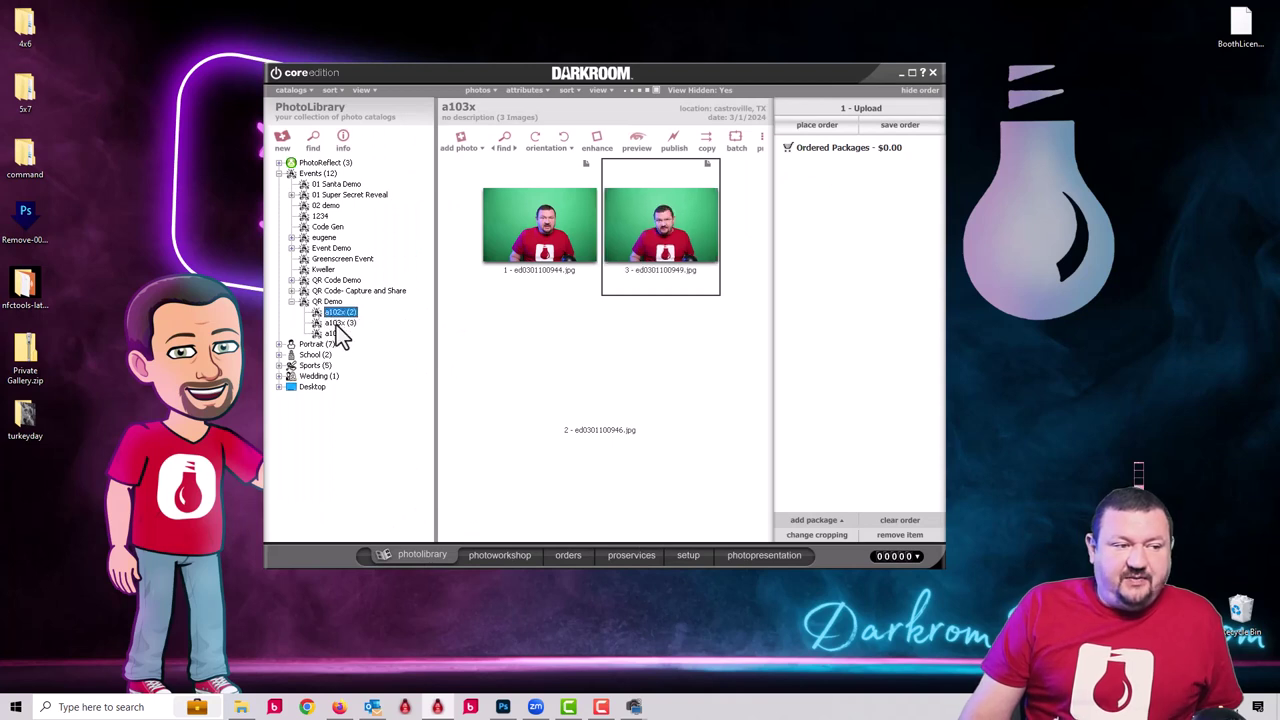
pyautogui.click(338, 324)
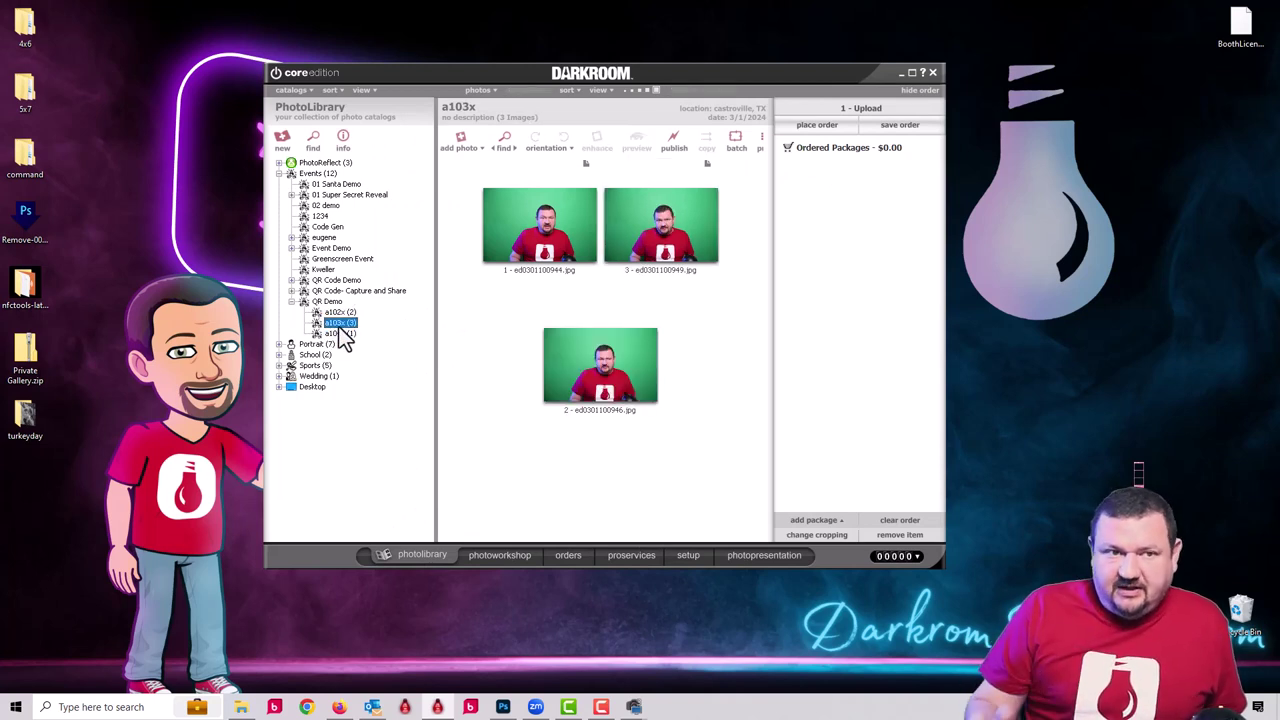
# Step: In Setup, check that the Event Gallery Post auto-print item's gallery name is %catalog%, then confirm
pyautogui.click(686, 558)
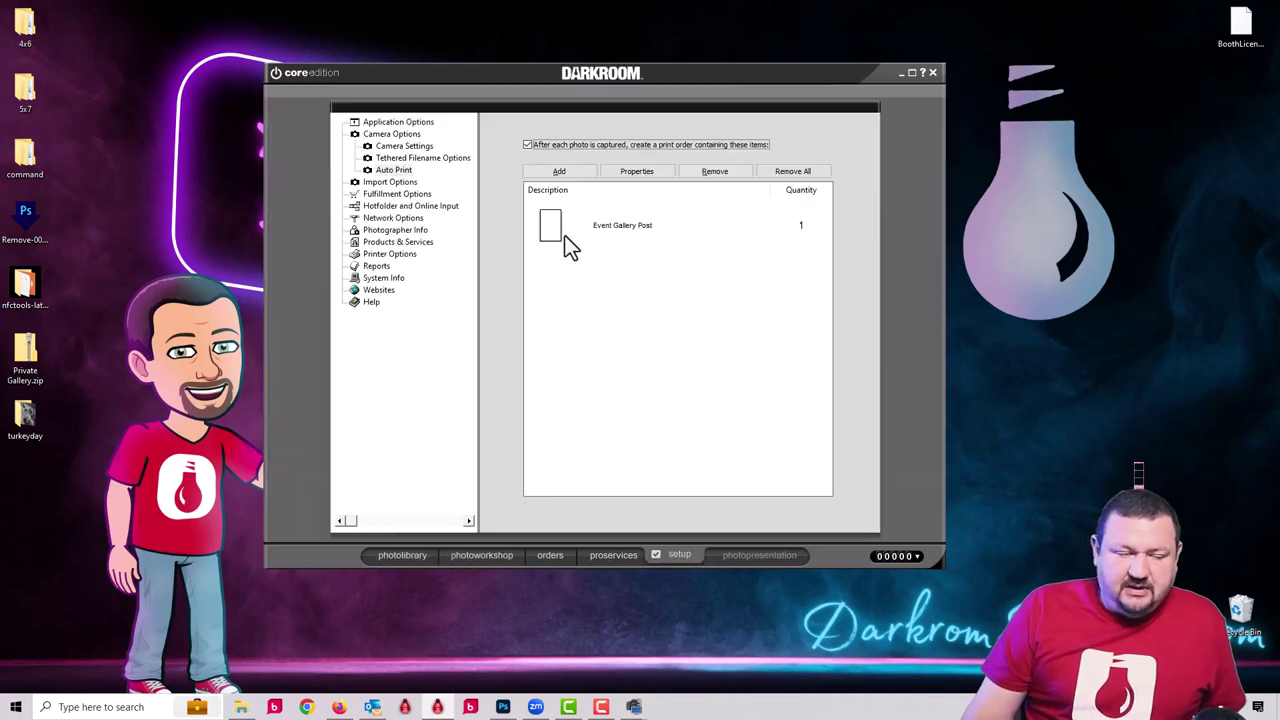
pyautogui.doubleClick(568, 240)
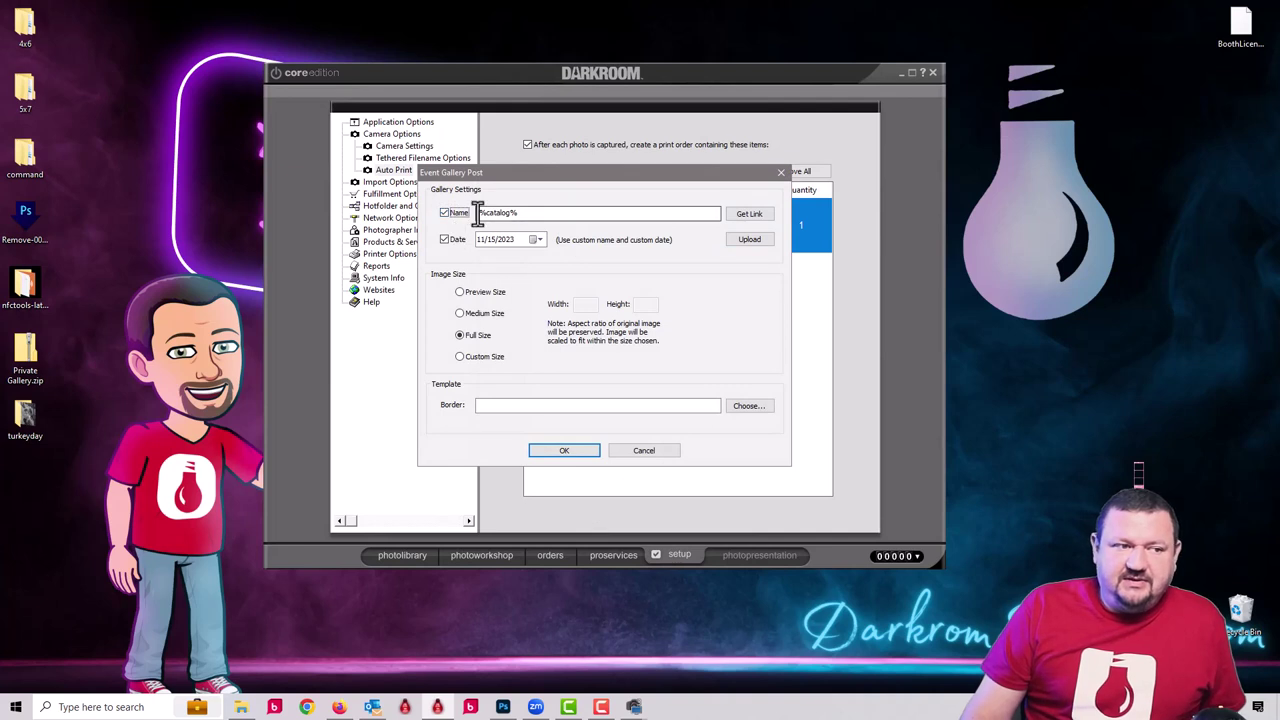
pyautogui.moveTo(478, 213); pyautogui.dragTo(543, 210)
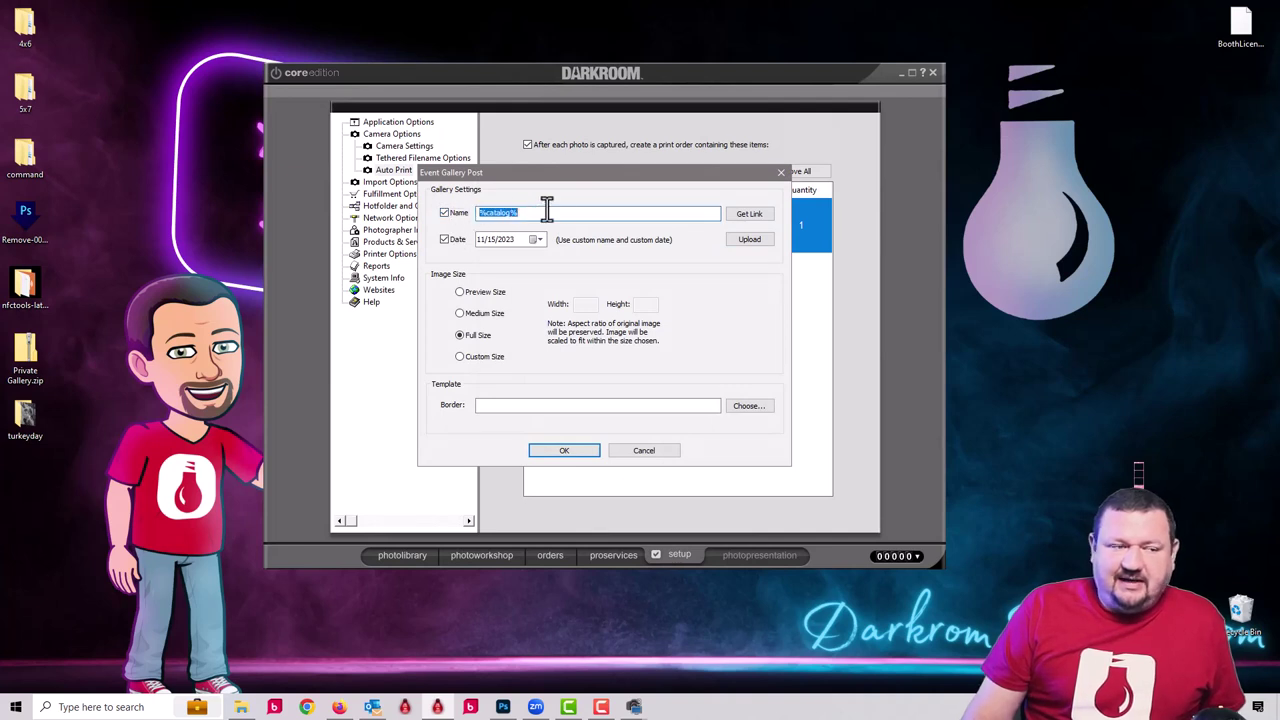
pyautogui.click(560, 451)
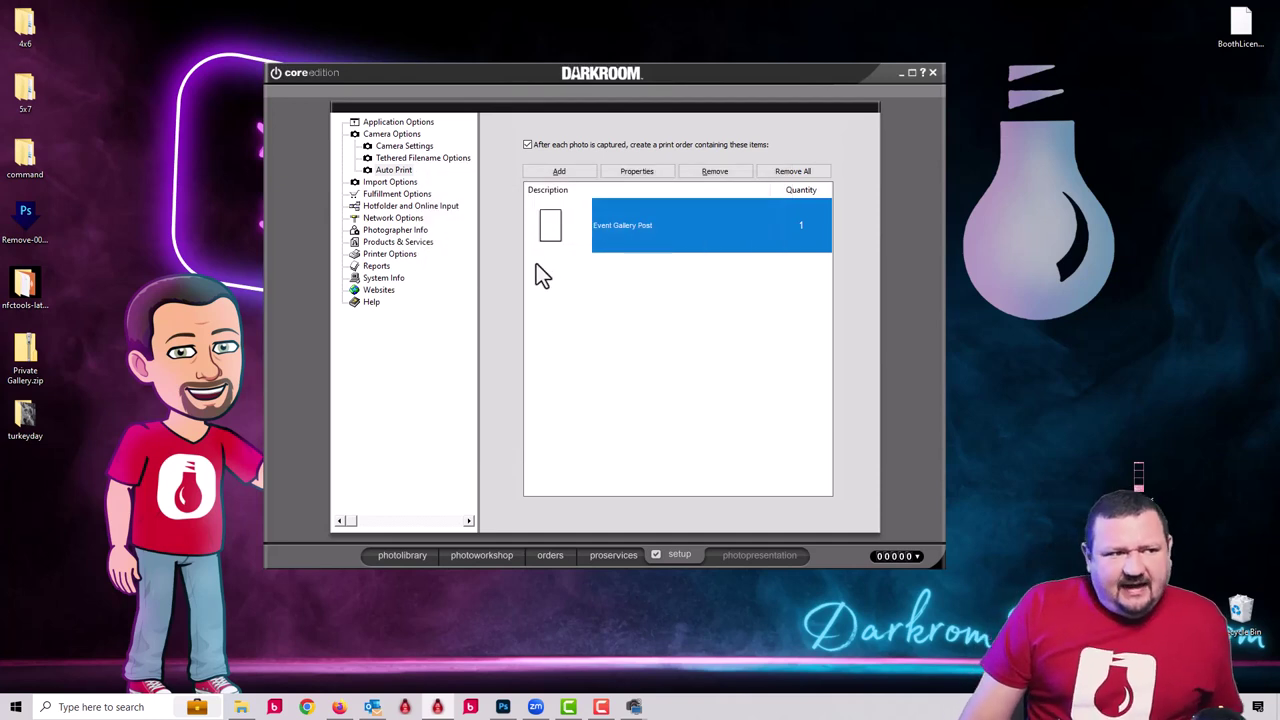